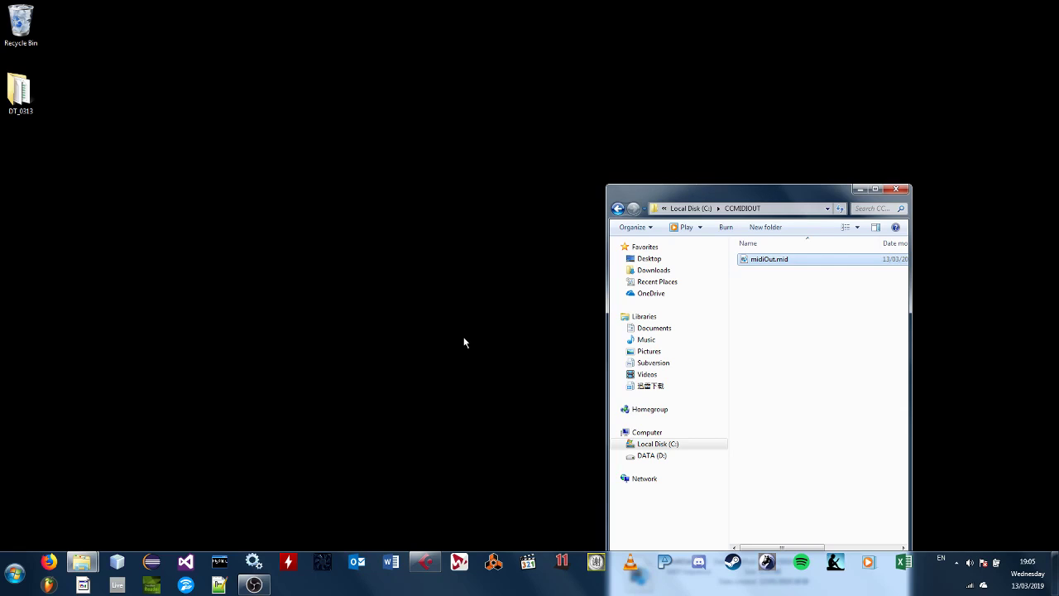
- Delete midiOut.mid from the CCMIDIOUT folder and minimize the folder window
key(Delete)
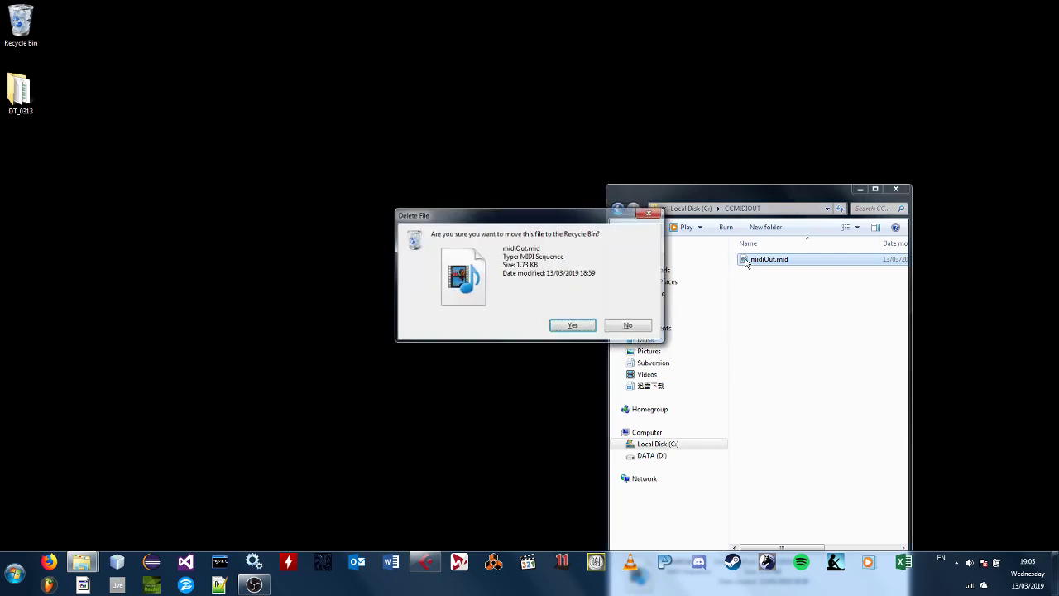
key(Return)
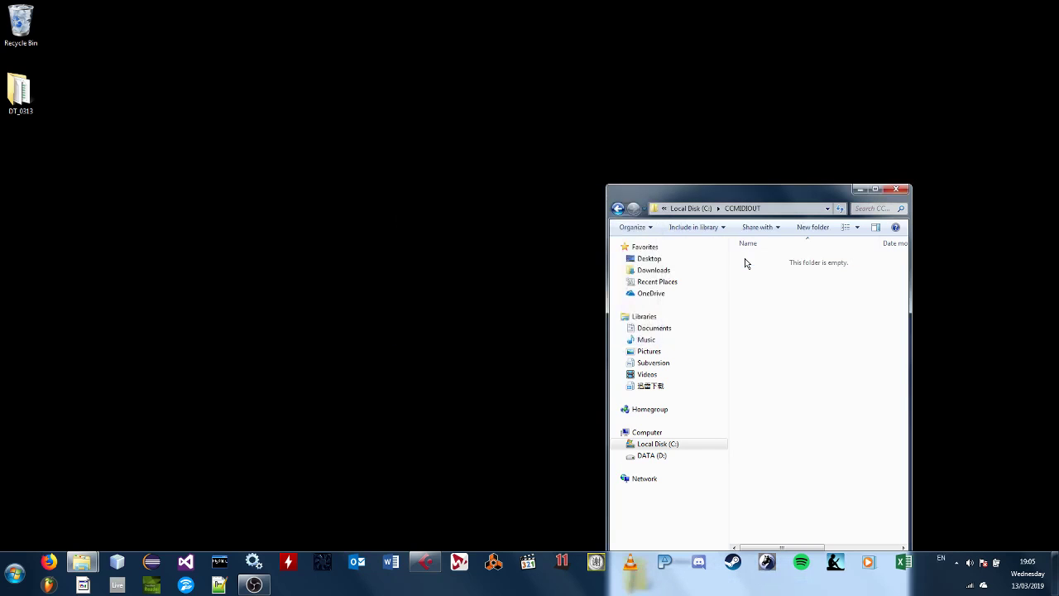
click(857, 191)
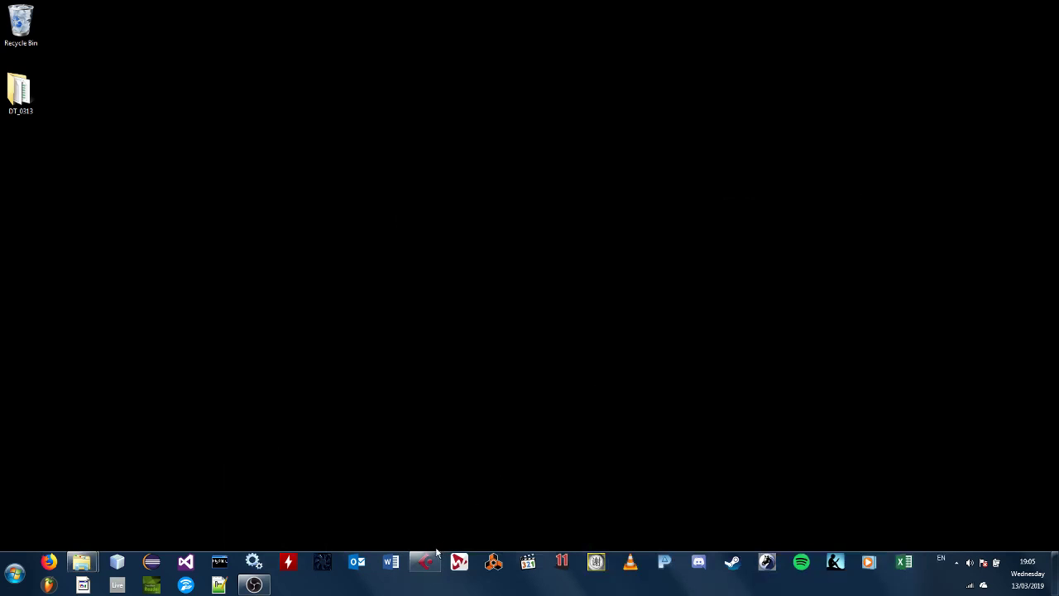
- Switch to Cubase and check the VST 2.x plug-in paths and the list of installed VST plug-ins
click(430, 561)
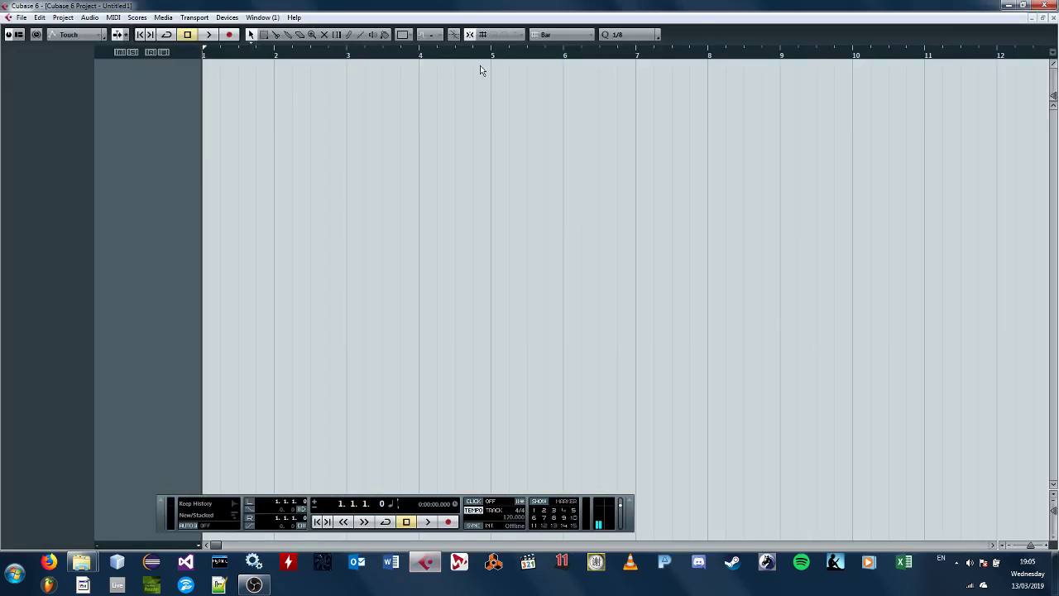
click(227, 18)
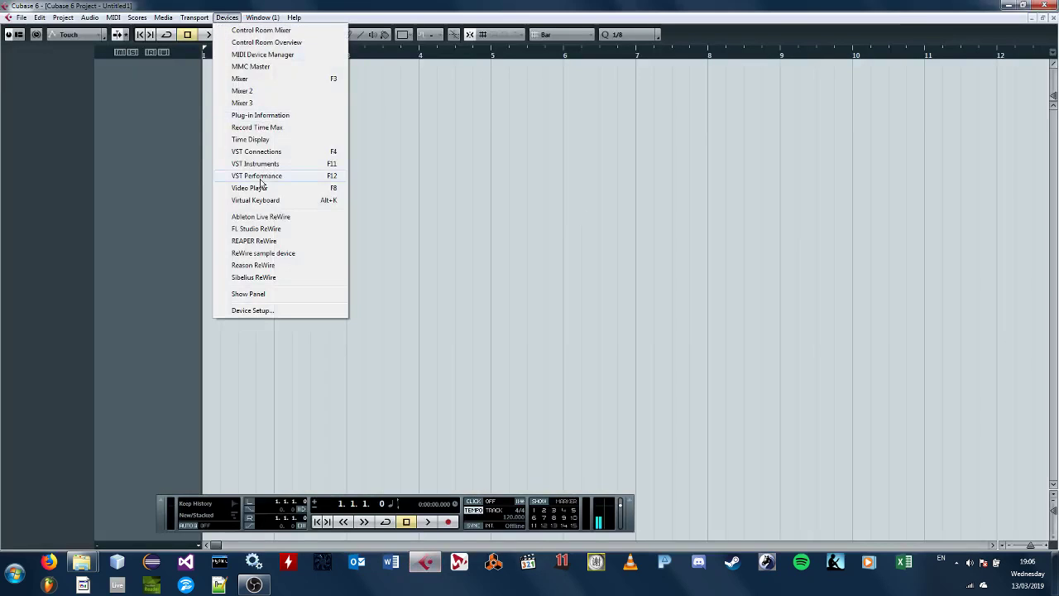
click(271, 115)
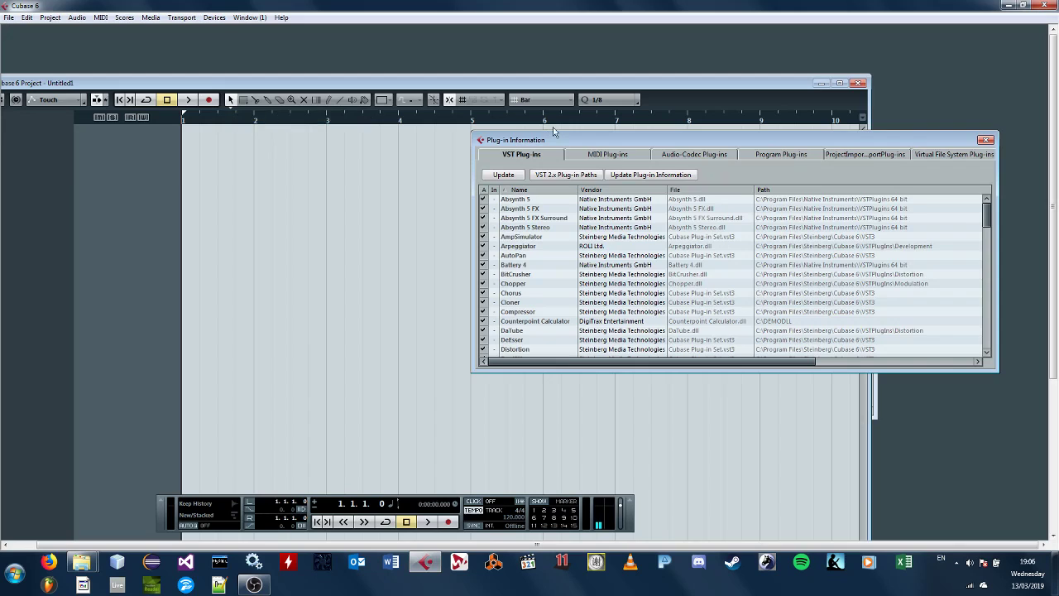
click(561, 175)
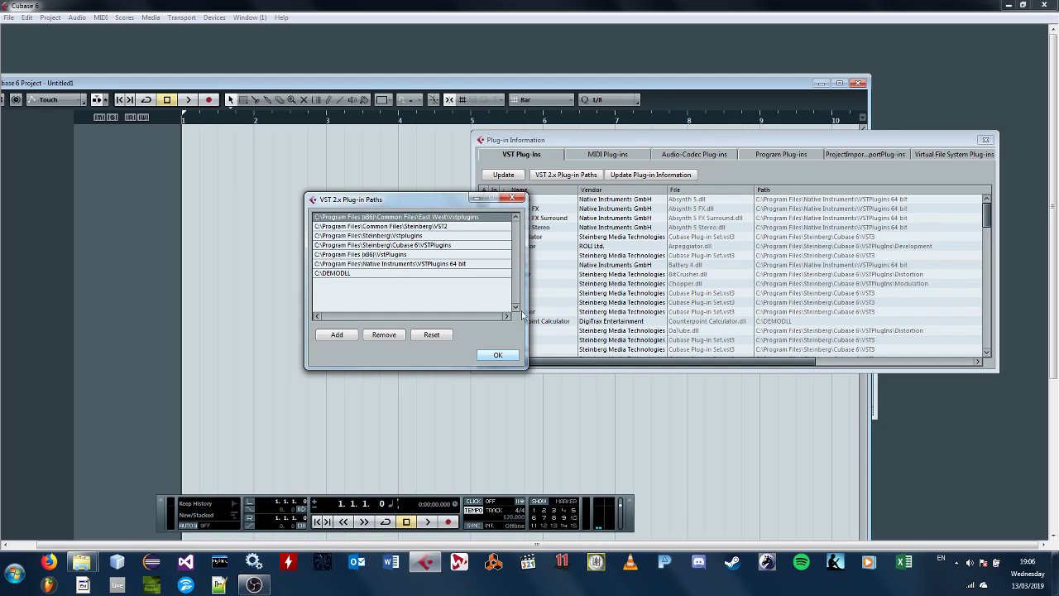
click(489, 357)
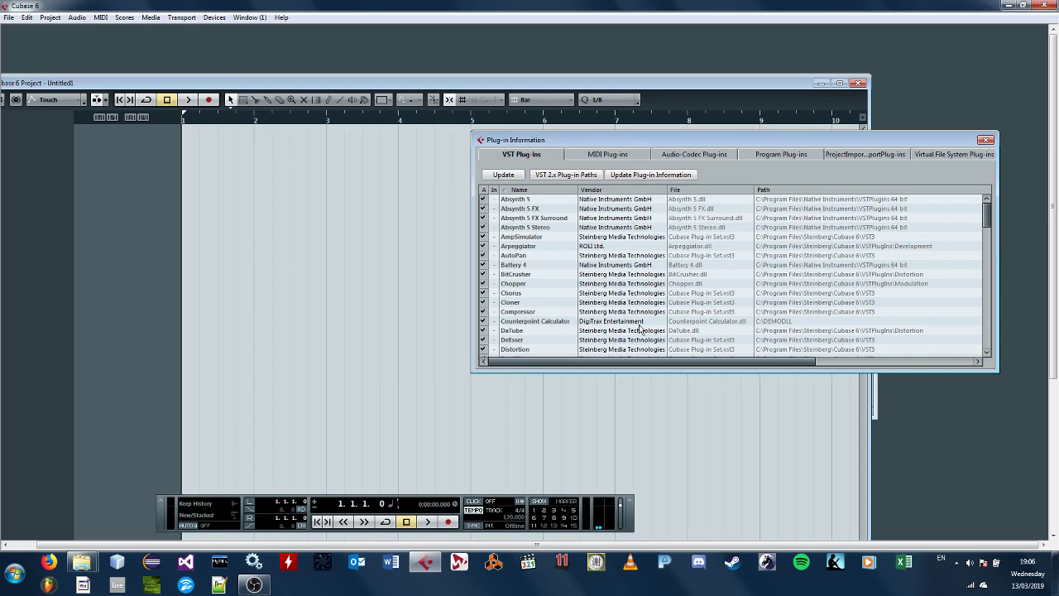
click(988, 140)
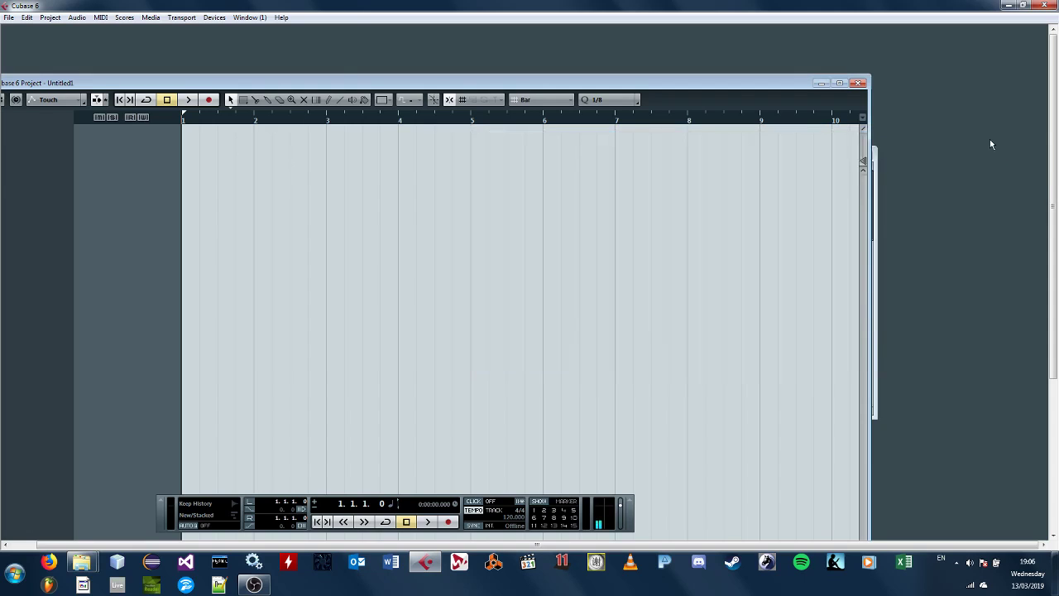
click(838, 84)
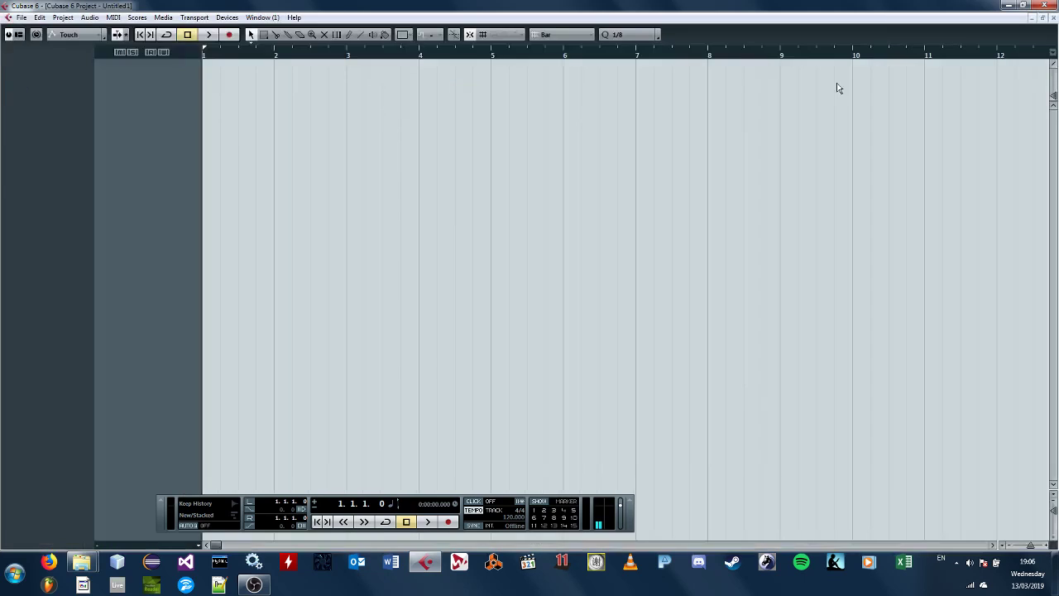
- Load Counterpoint Calculator into the first VST instrument slot and create a MIDI track assigned to it
click(227, 17)
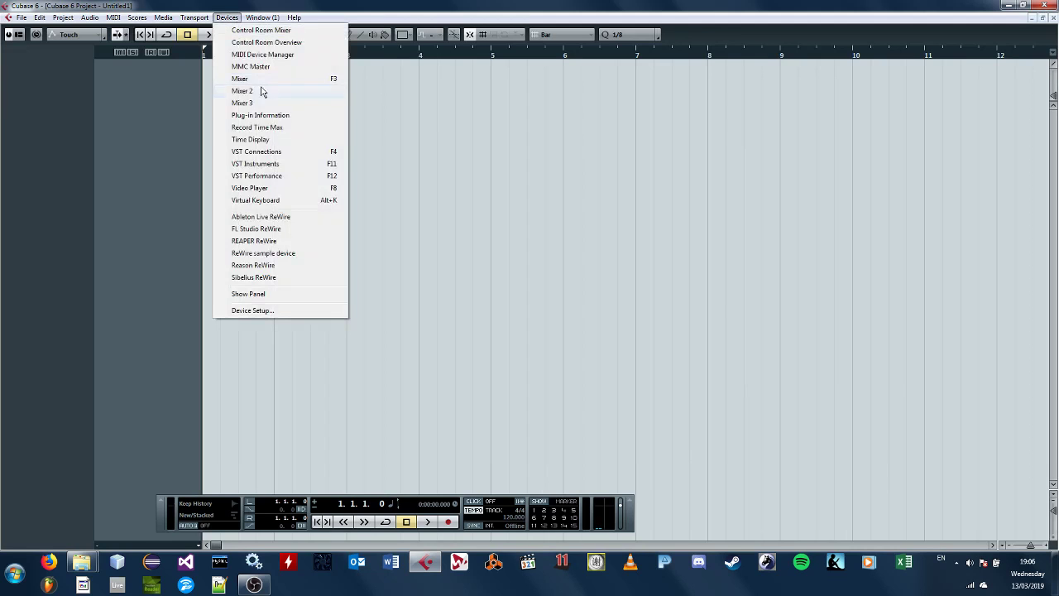
click(263, 163)
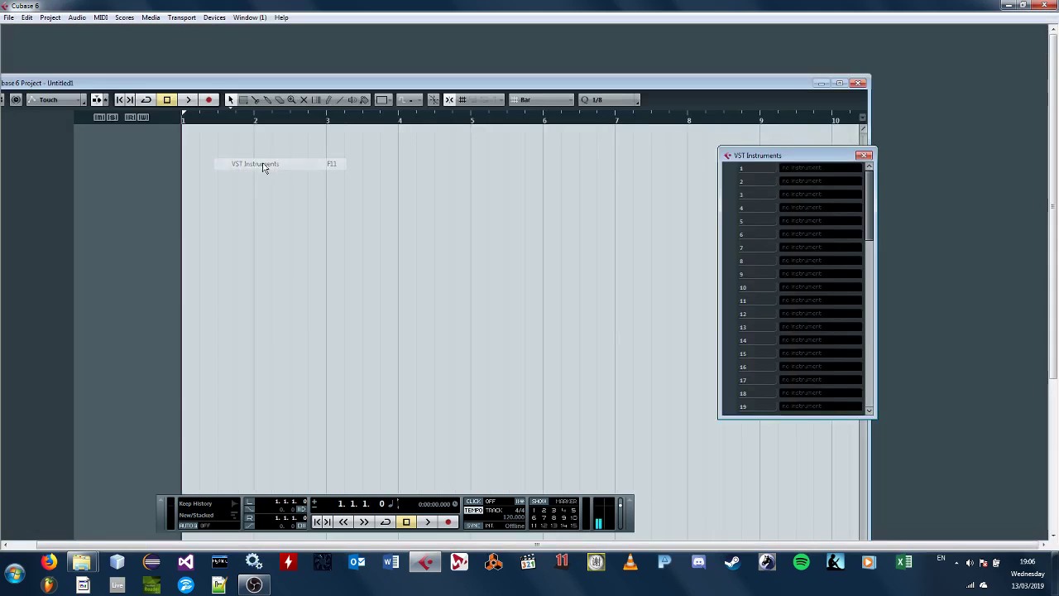
click(804, 168)
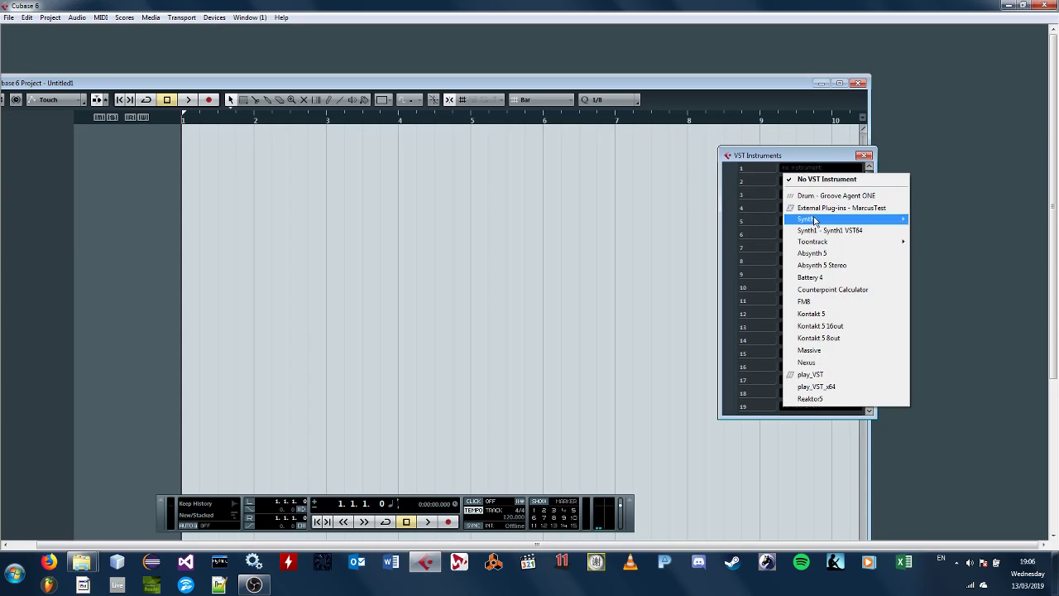
click(819, 290)
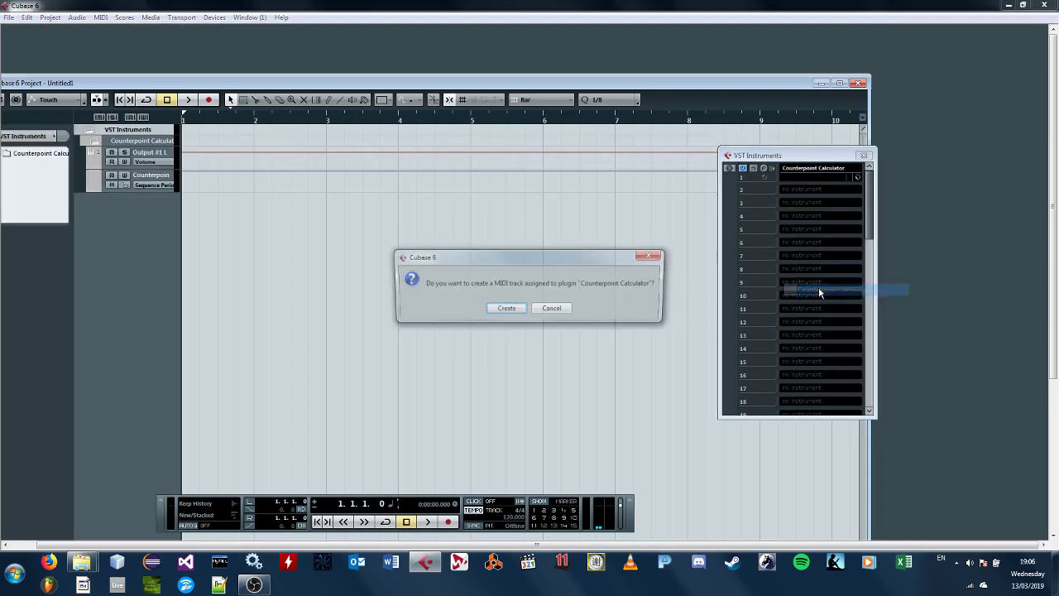
click(503, 308)
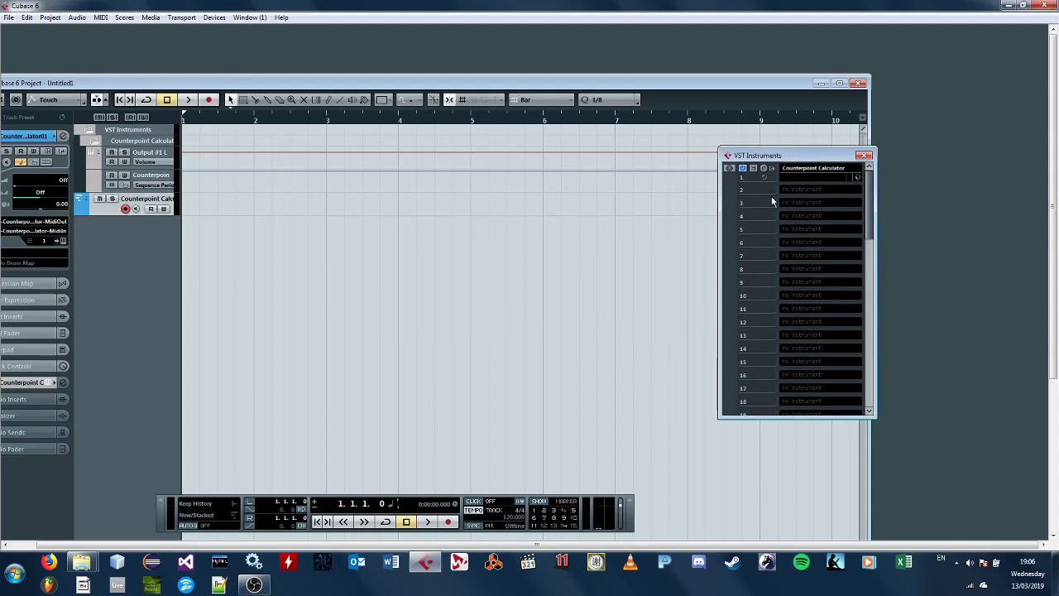
- Load Nexus into the second VST instrument slot and create its assigned MIDI track
click(792, 191)
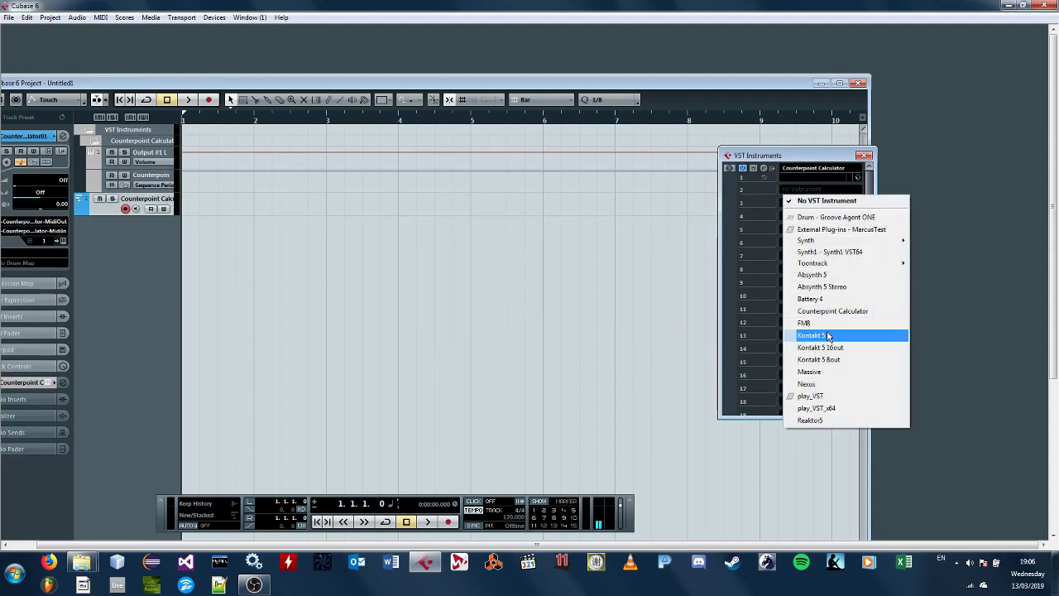
click(815, 385)
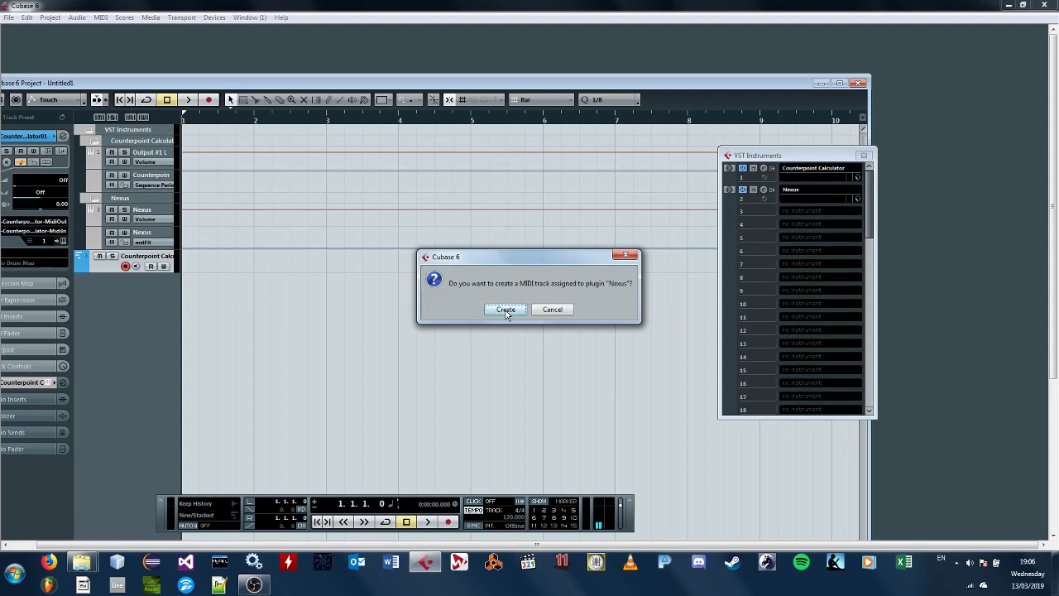
click(506, 309)
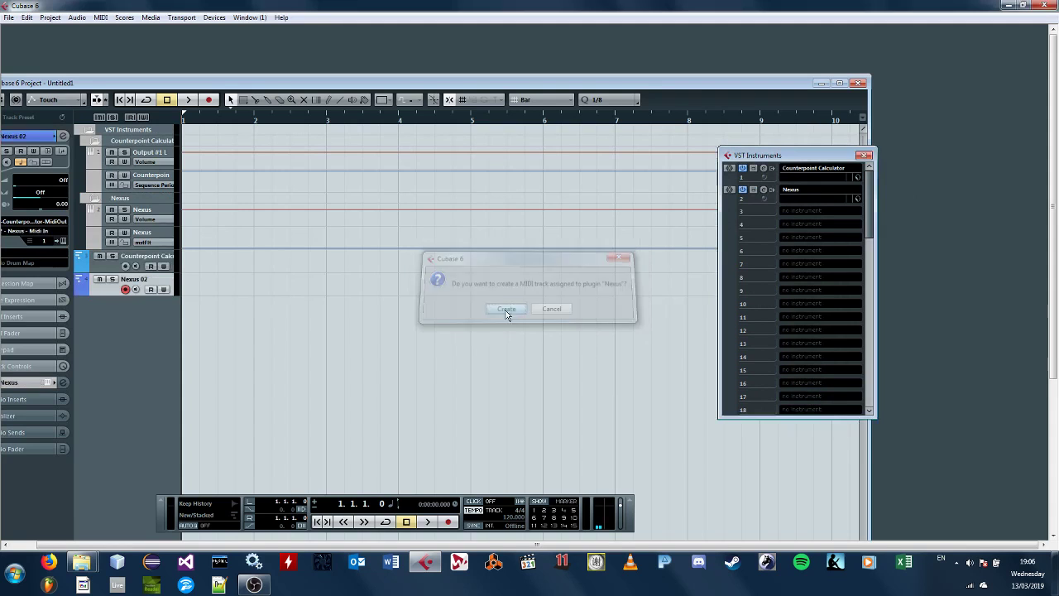
- Select the CL Orchester and Choir preset from Nexus's Classical category, close the plug-in and maximize the project window
click(63, 241)
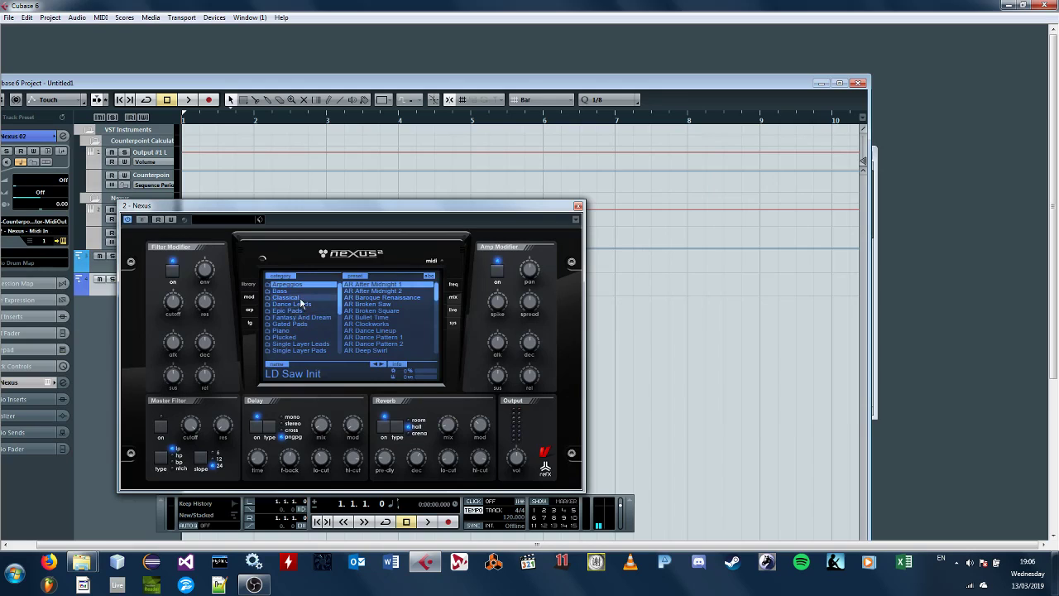
click(300, 298)
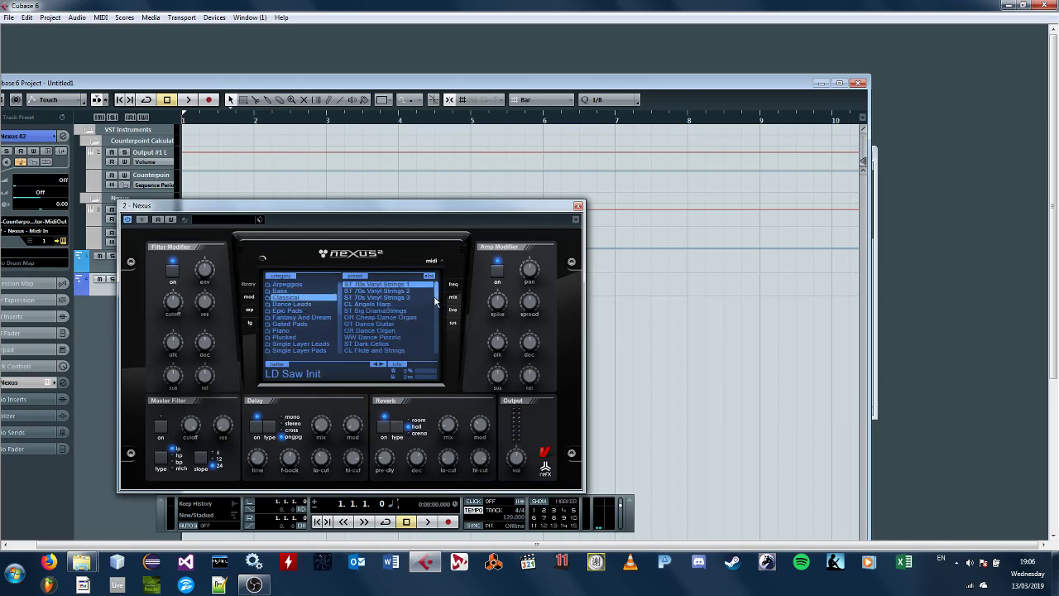
scroll(436, 306, down, 5)
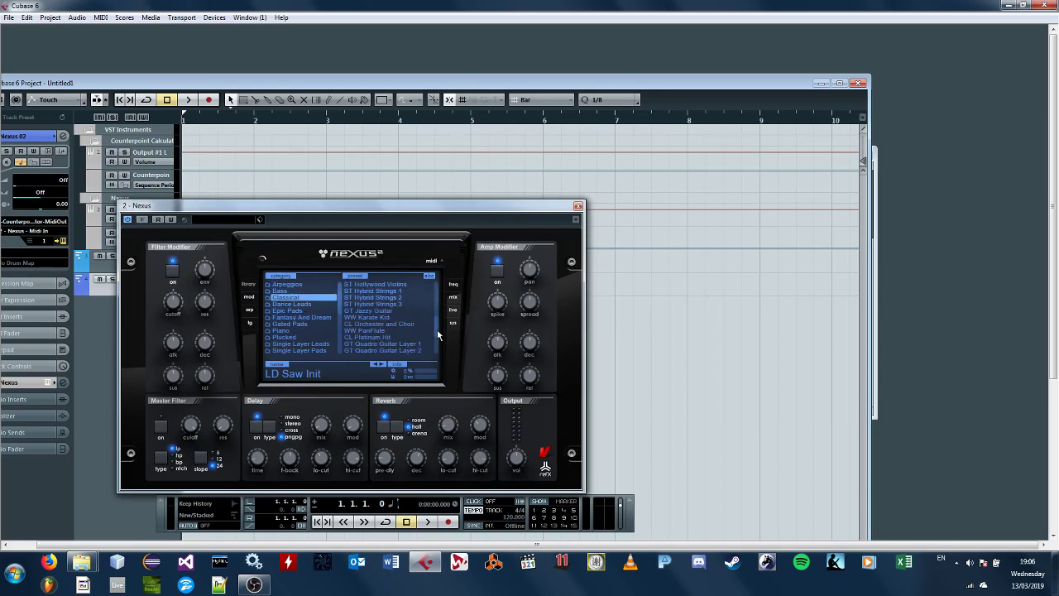
click(388, 323)
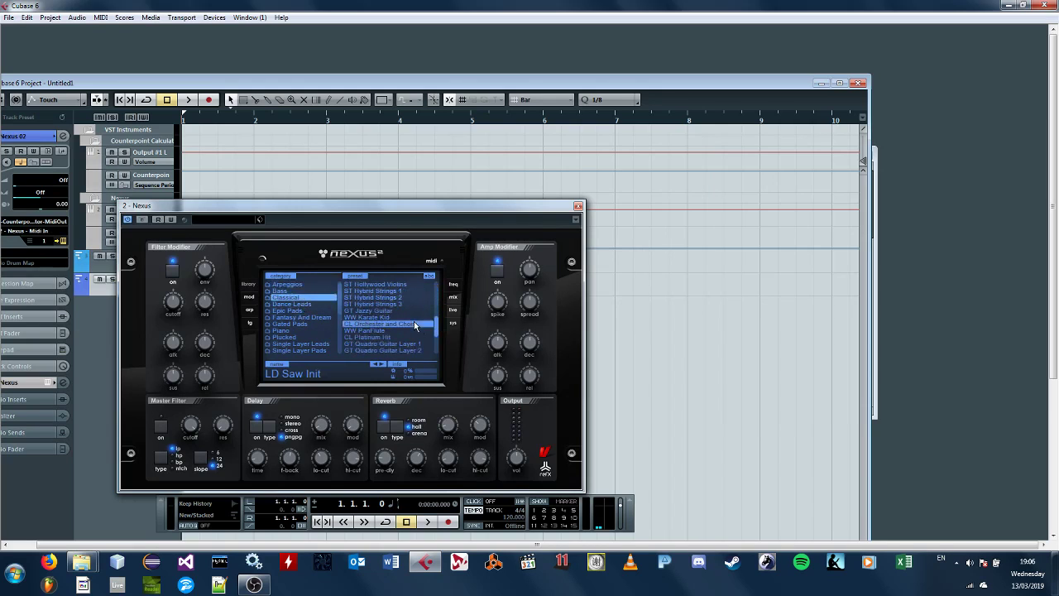
click(579, 208)
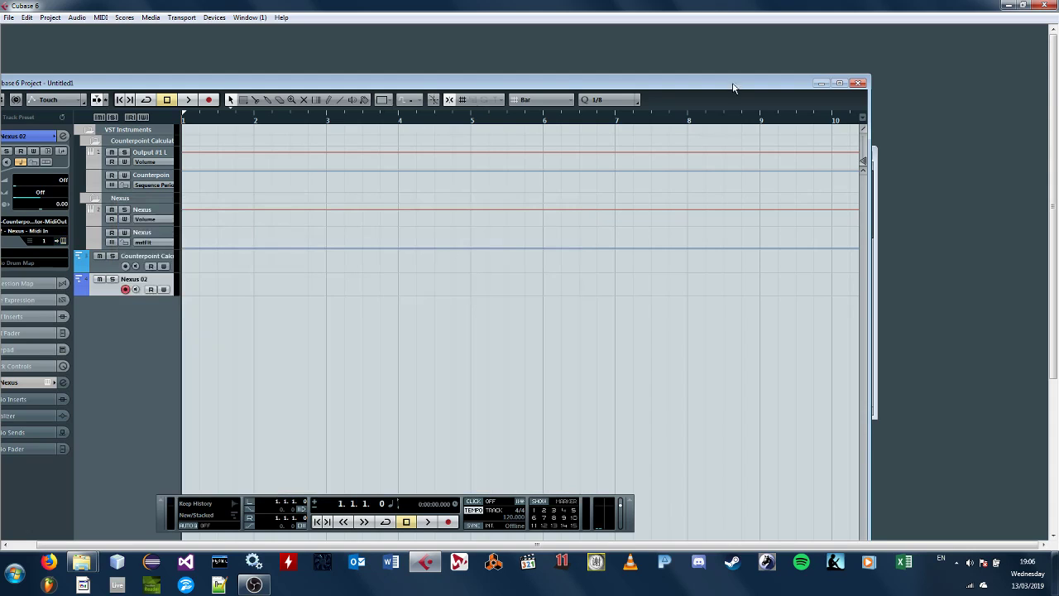
click(839, 83)
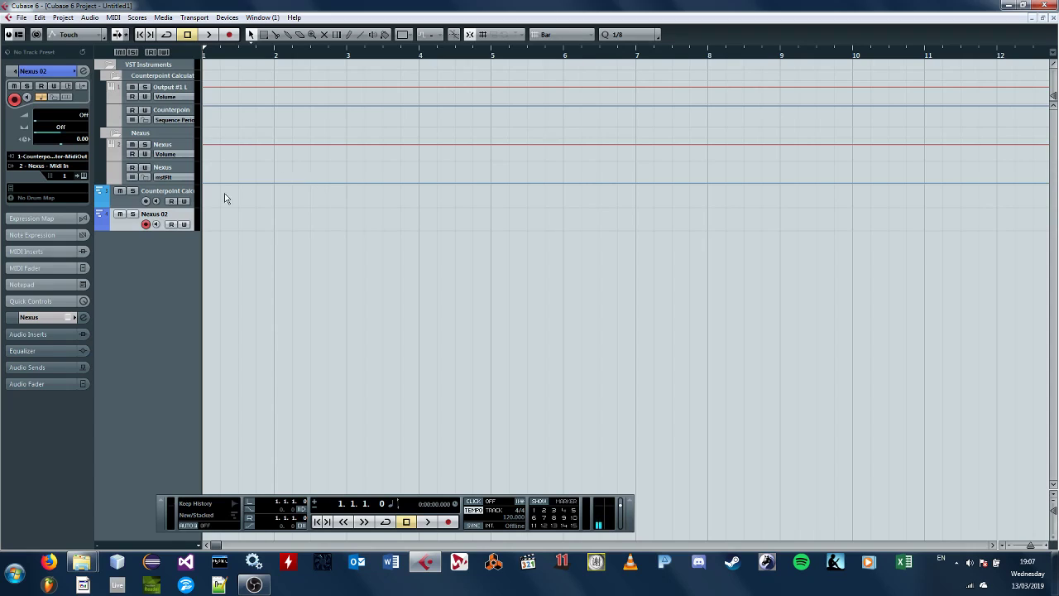
- Set the Counterpoint Calculator MIDI track's input routing to All MIDI Inputs
double_click(180, 192)
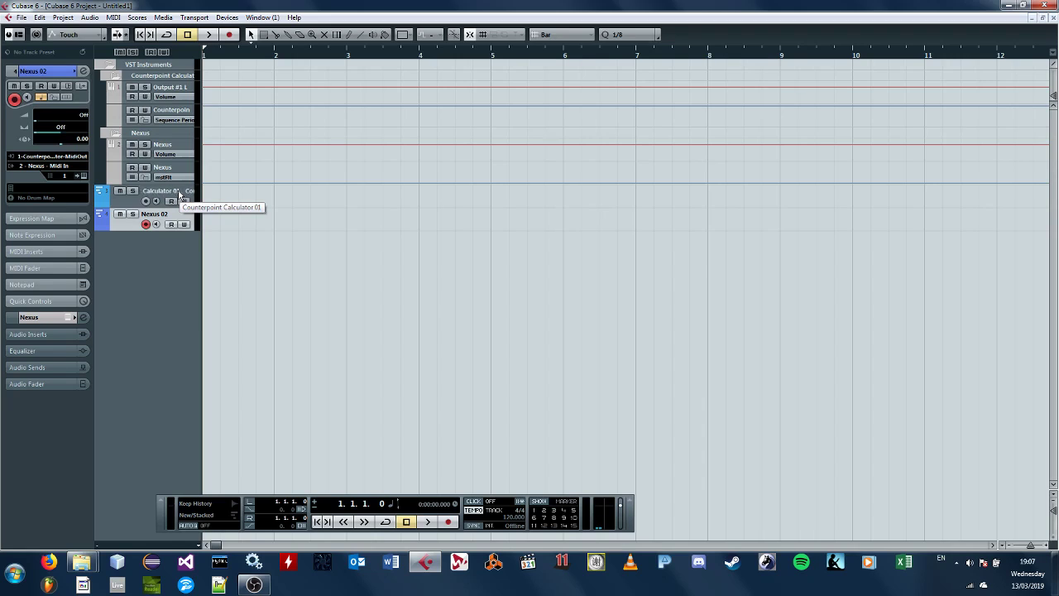
click(176, 194)
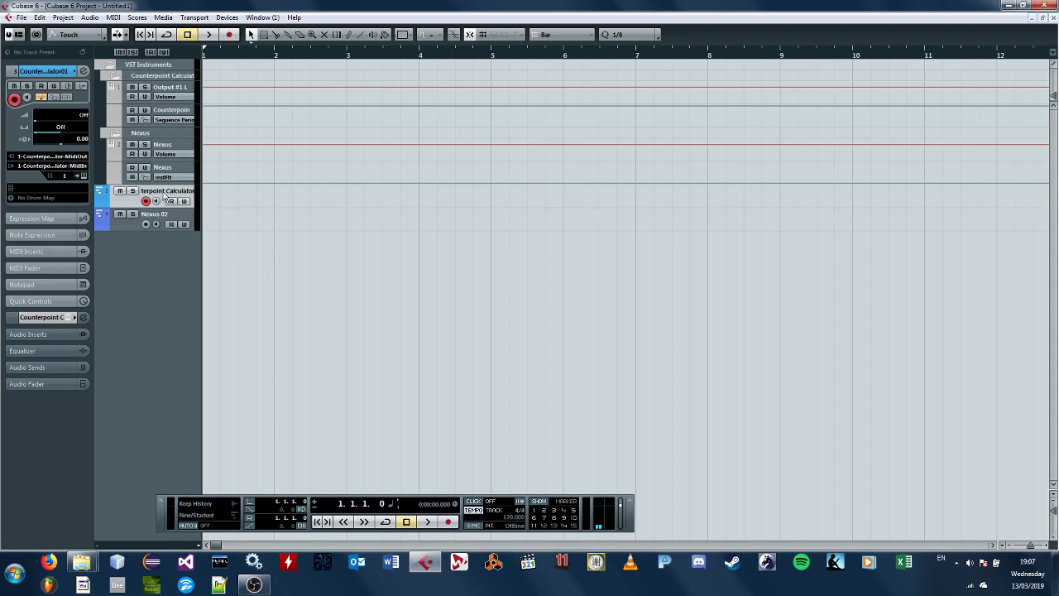
click(70, 164)
click(56, 183)
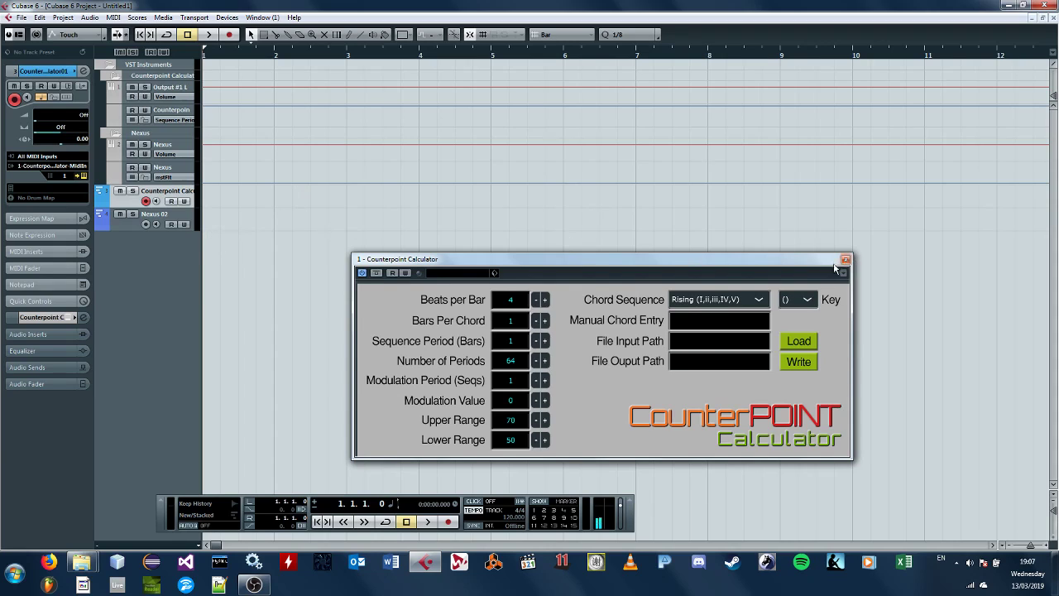
- Set the Counterpoint Calculator's chord sequence to Canon (I,V,vi,iii,IV,I,IV,V)
click(759, 301)
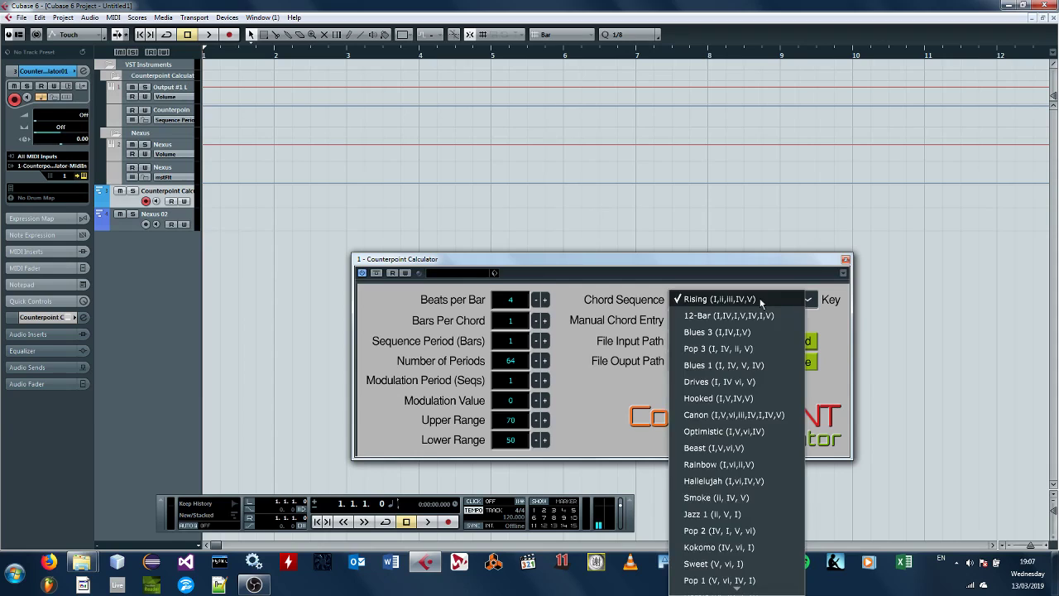
click(728, 415)
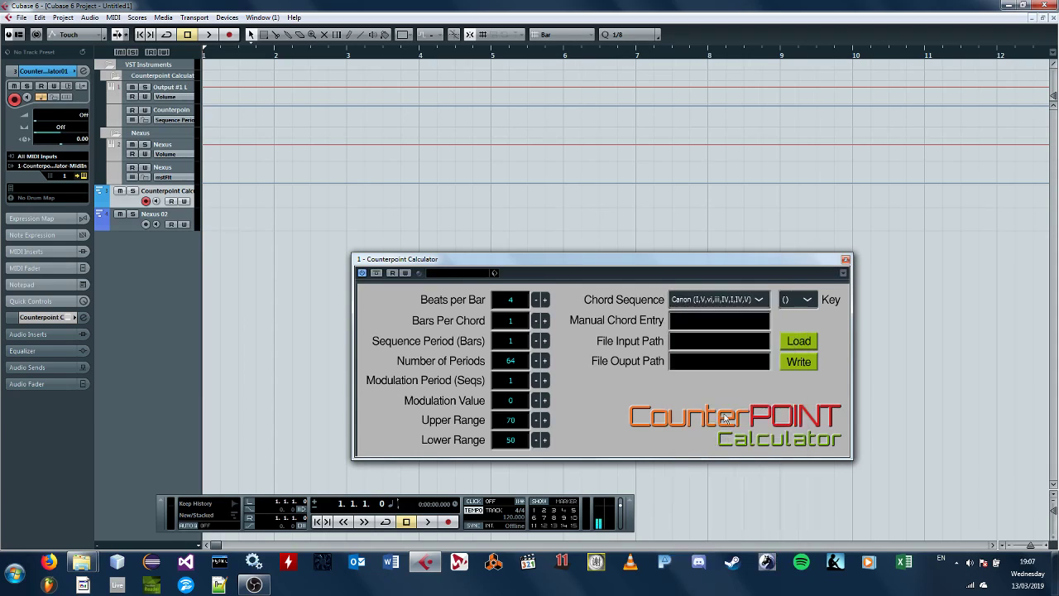
- Draw a one-bar MIDI part at bar 1 on the Counterpoint Calculator track
right_click(207, 185)
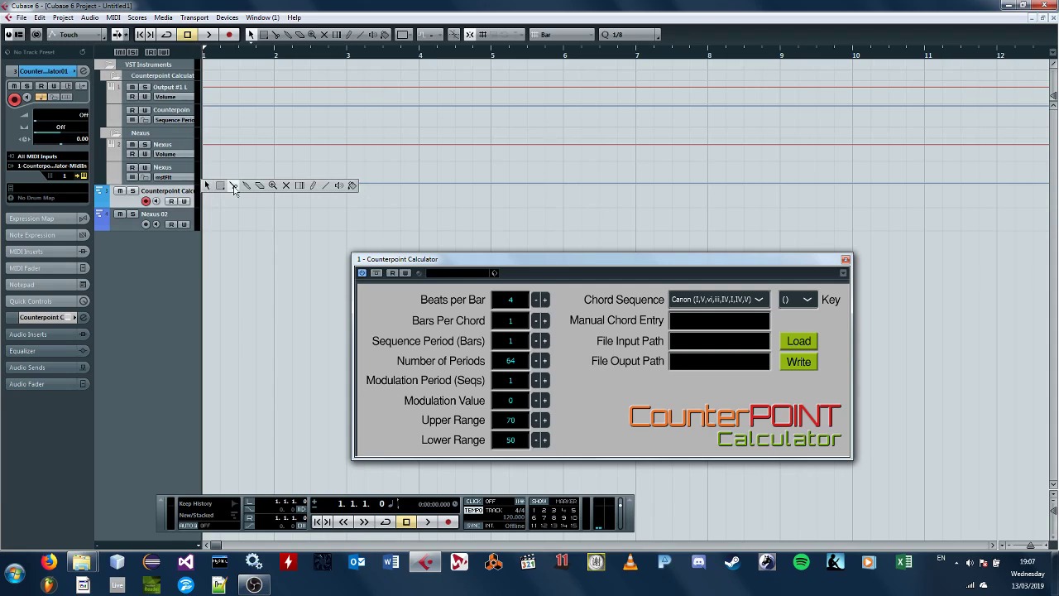
click(313, 185)
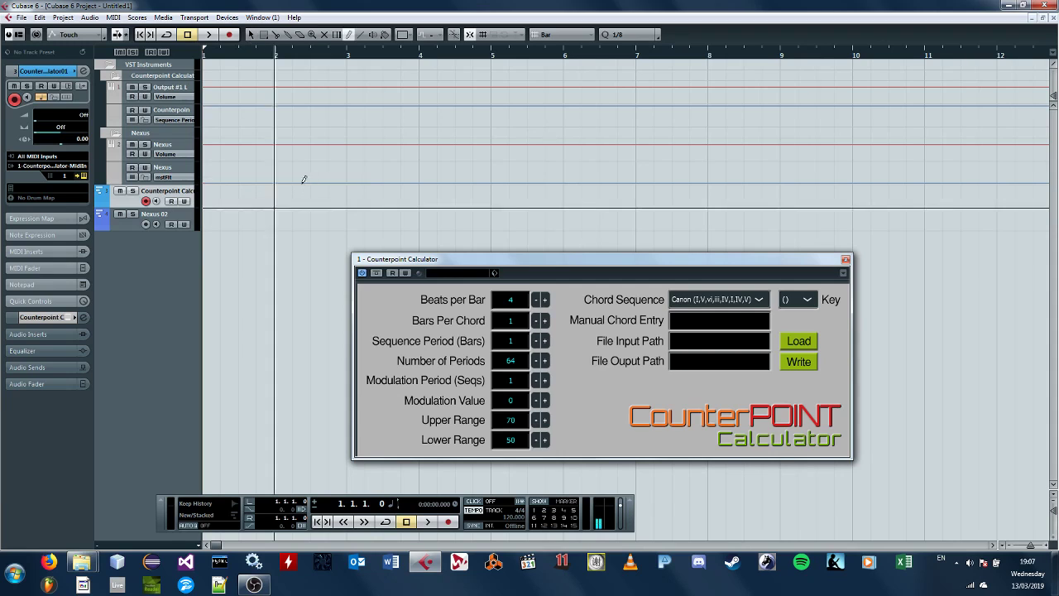
click(210, 192)
key(1)
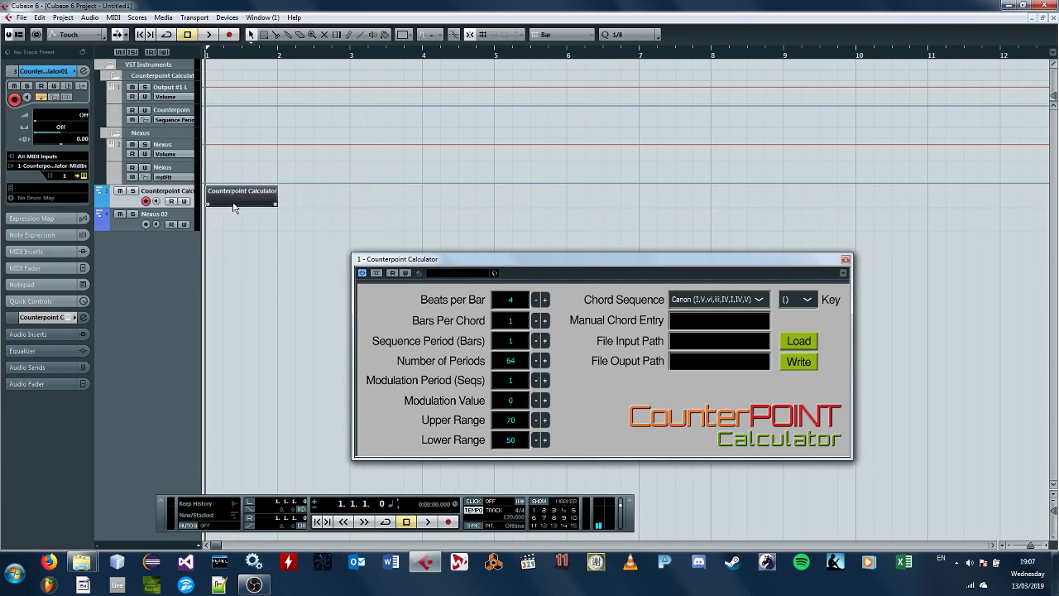
- Draw quarter-bar notes C3, D3, E3 and C3 in the new MIDI part and close the Key Editor
double_click(229, 191)
drag(1054, 186, 1051, 217)
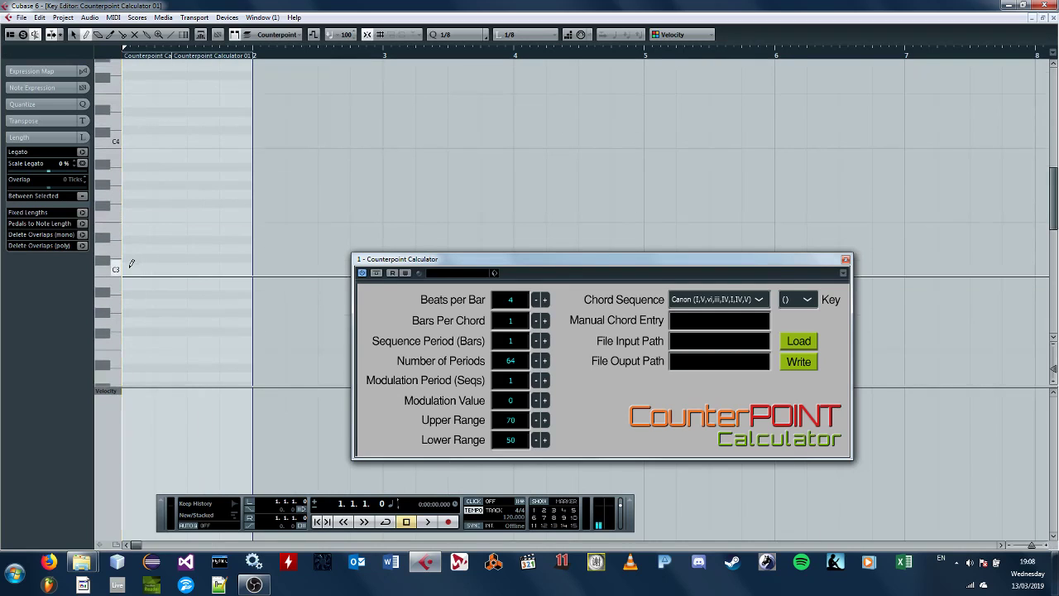
mouse_move(129, 265)
mouse_down()
mouse_move(154, 266)
mouse_move(161, 246)
mouse_move(218, 228)
mouse_move(230, 281)
mouse_move(226, 267)
mouse_move(252, 268)
mouse_up()
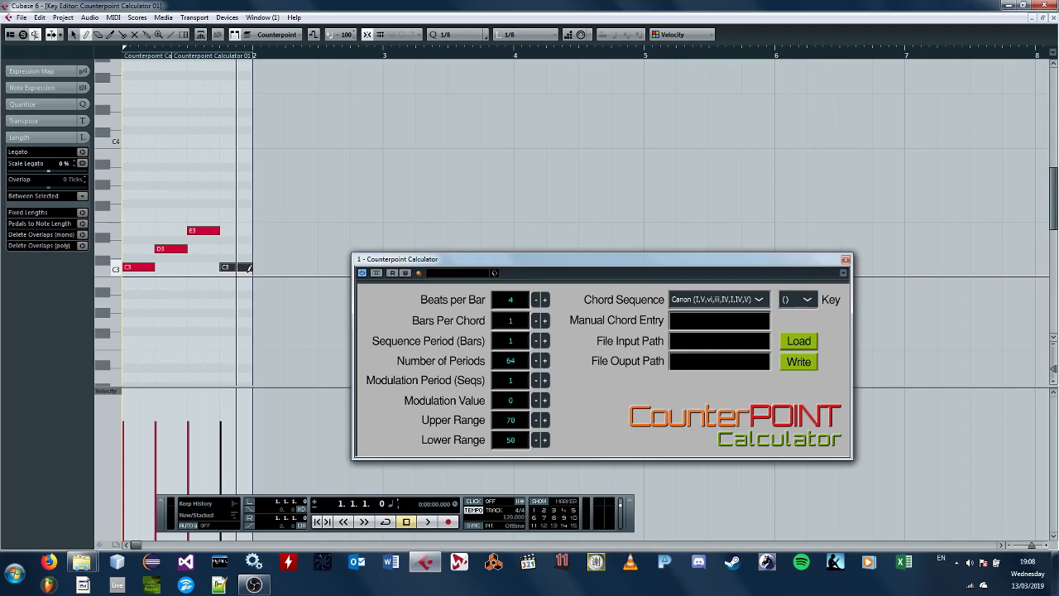
click(1054, 19)
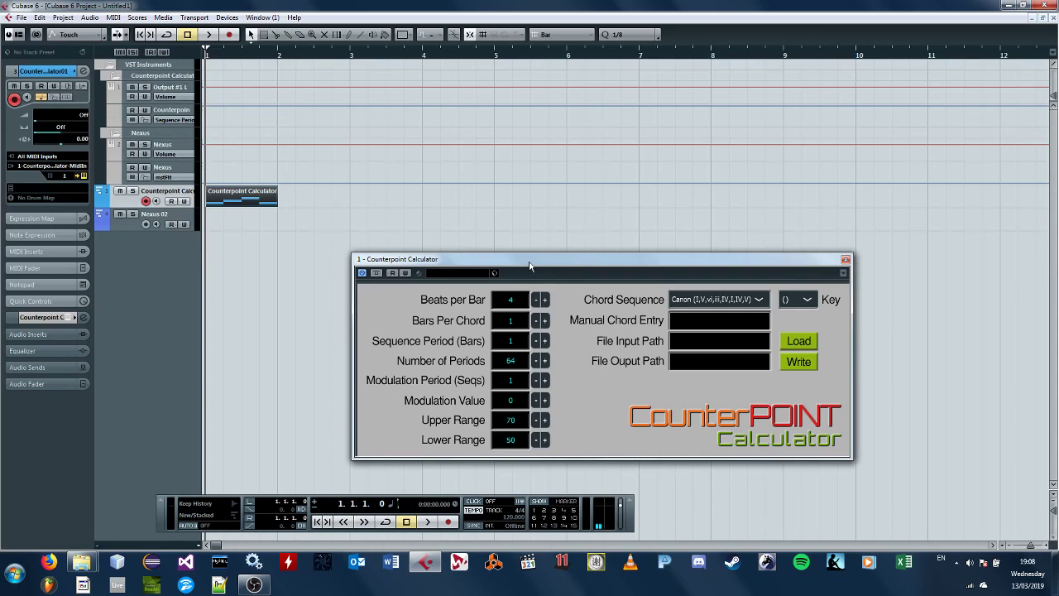
- Set the Counterpoint Calculator's file output path to C:/CCMIDIOUT/midiOutput.mid, checking the CCMIDIOUT folder in Explorer for the location
click(697, 362)
click(82, 562)
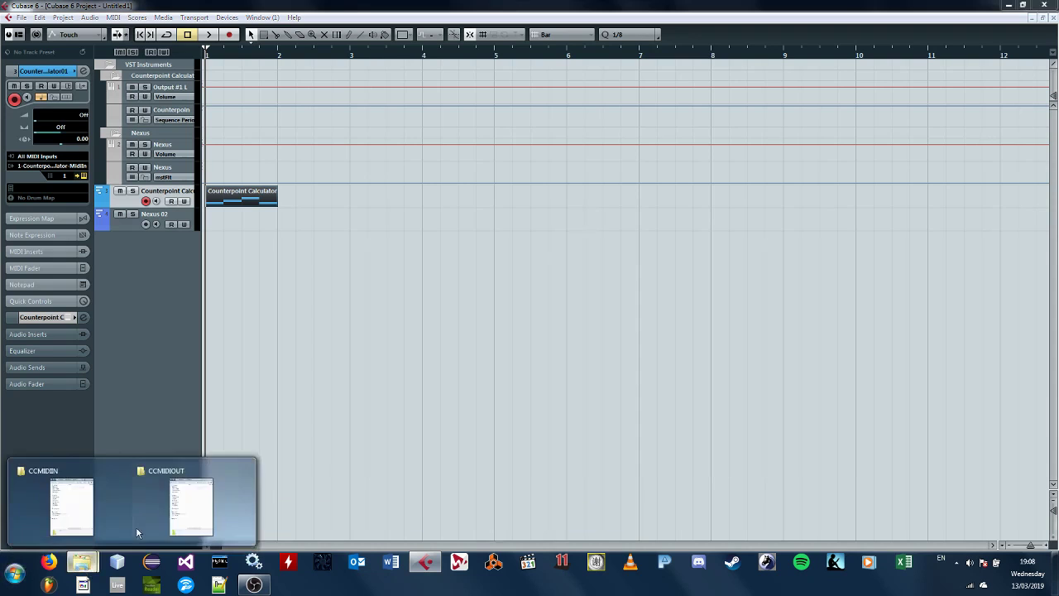
click(191, 509)
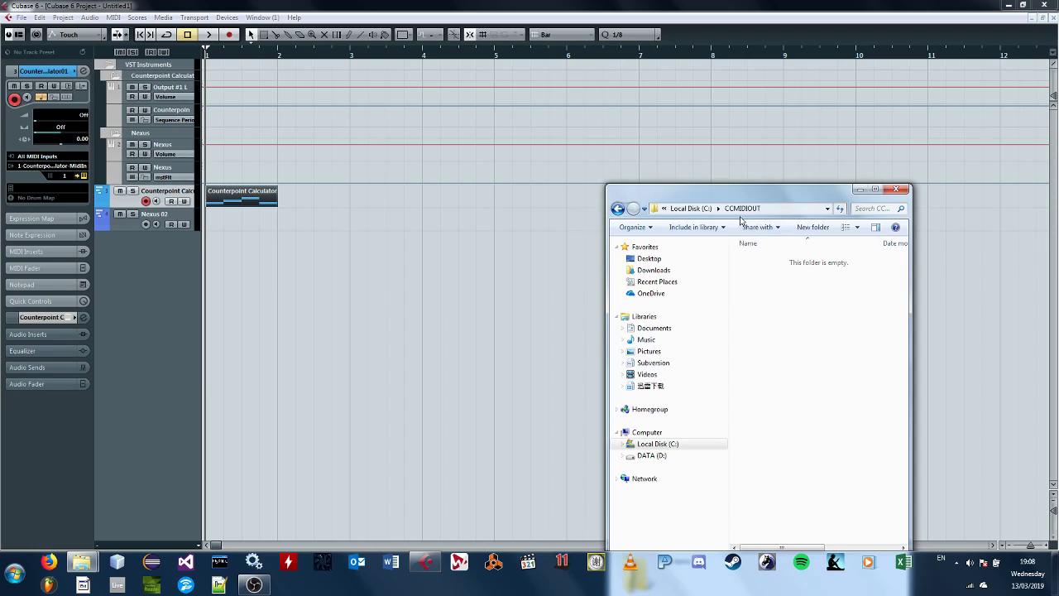
click(176, 311)
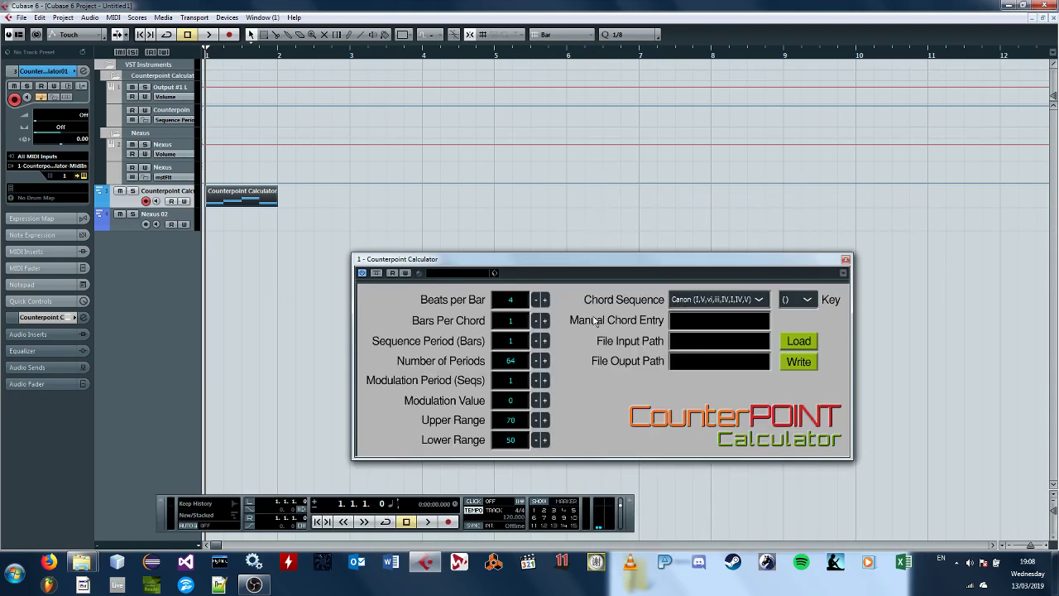
click(679, 364)
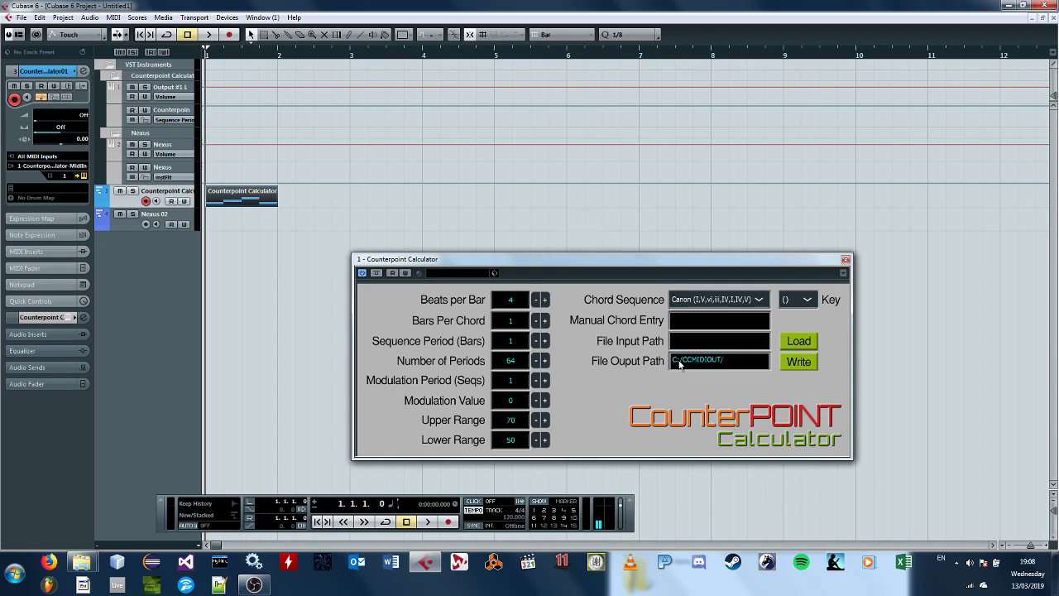
text(Output.mid)
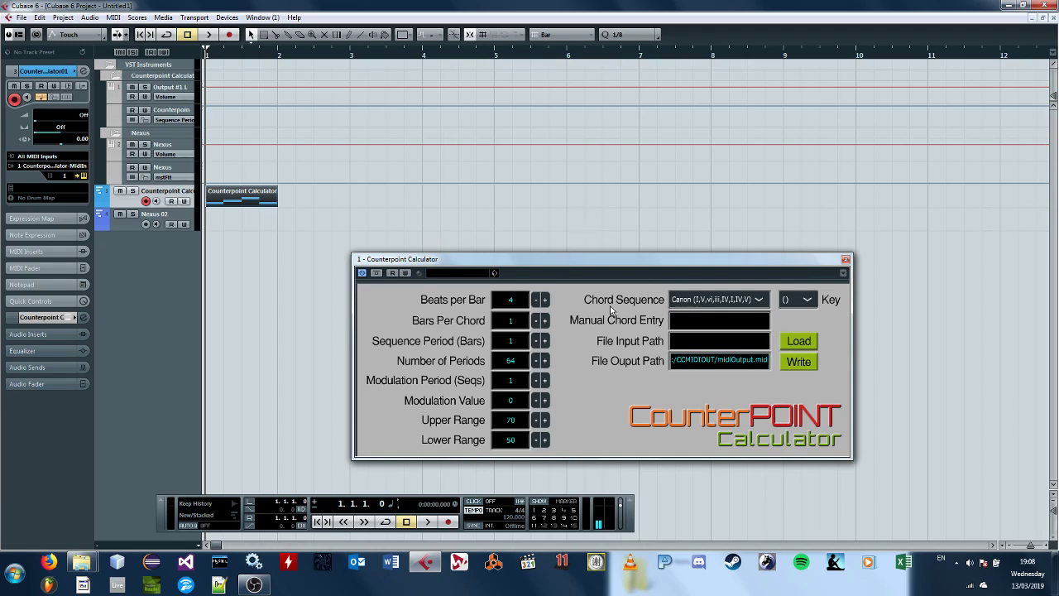
- Play the melody from bar 1 through the Counterpoint Calculator, write the generated counterpoint to the output file, and stop playback
click(209, 35)
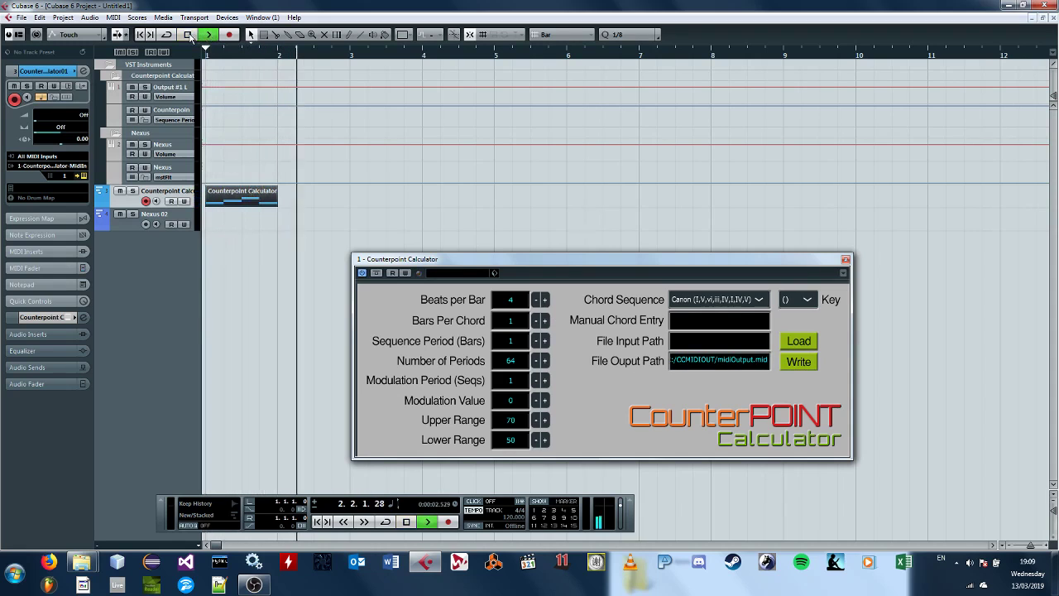
click(188, 34)
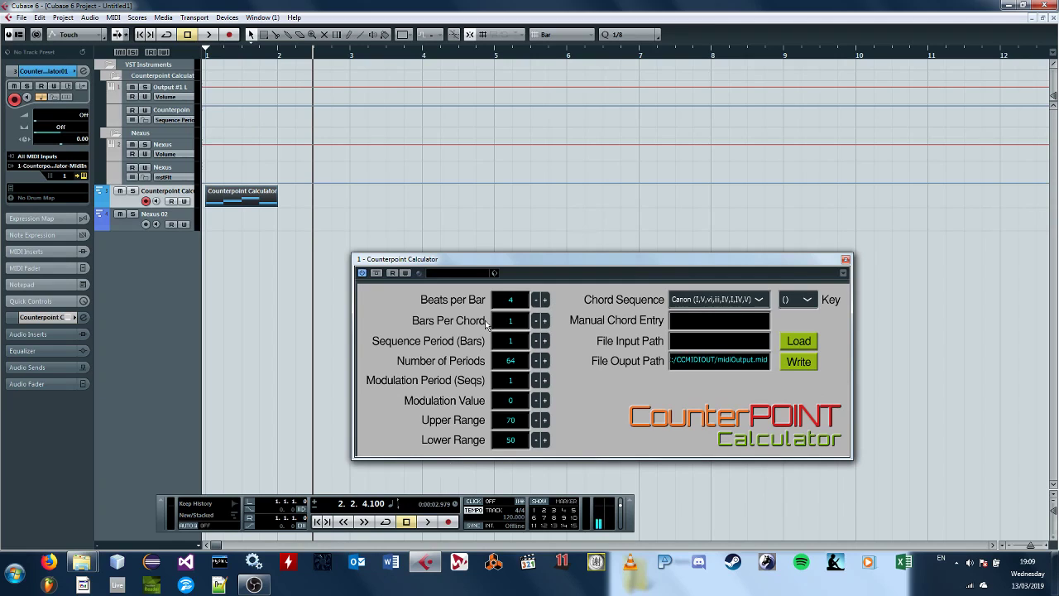
click(192, 37)
click(209, 34)
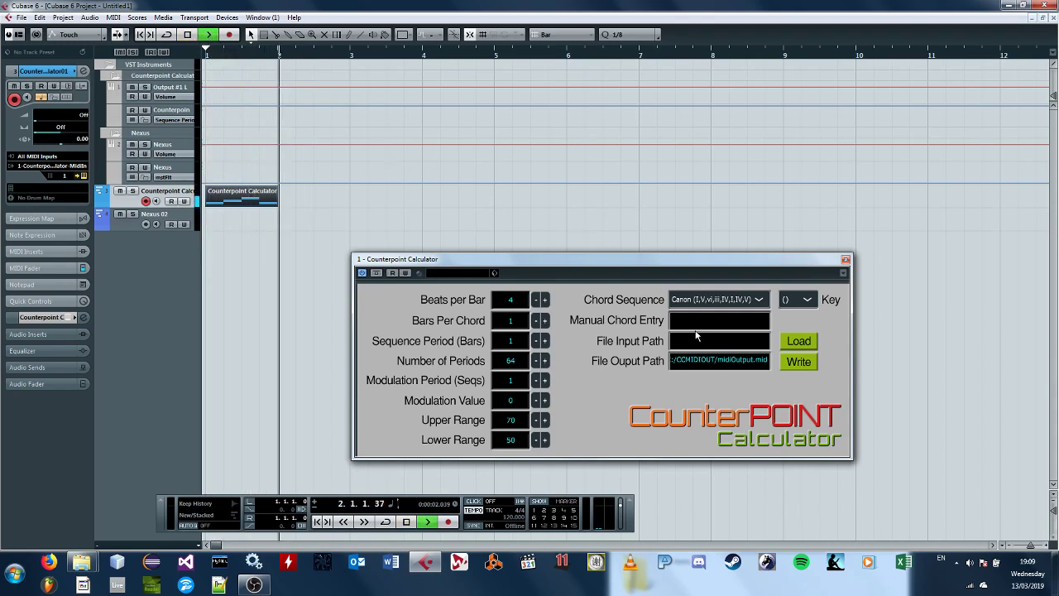
click(790, 364)
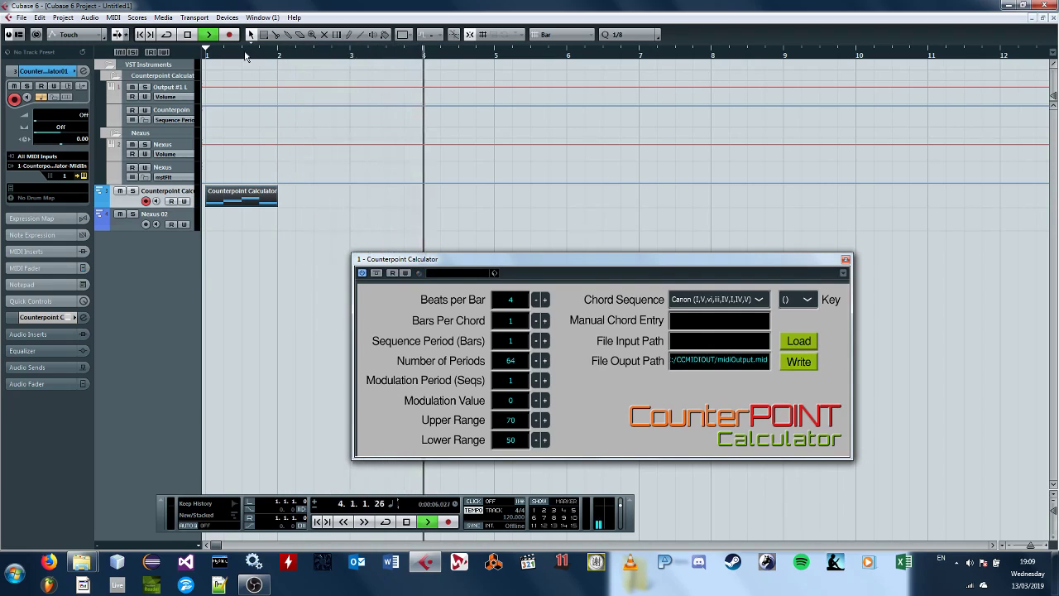
click(189, 35)
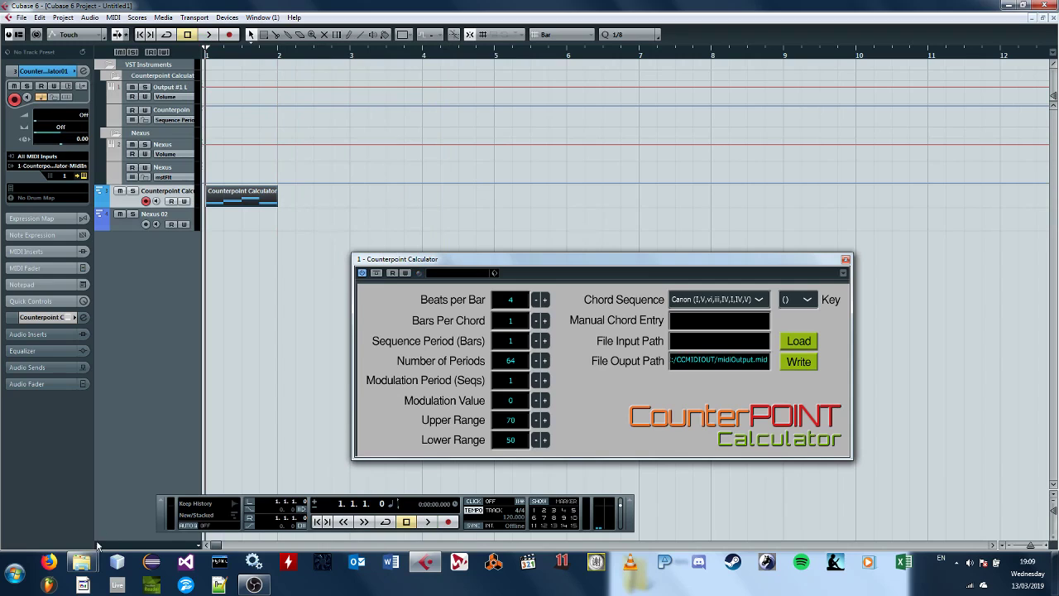
- Import midiOutput.mid from the CCMIDIOUT folder onto the Nexus 02 track at bar 2
click(82, 562)
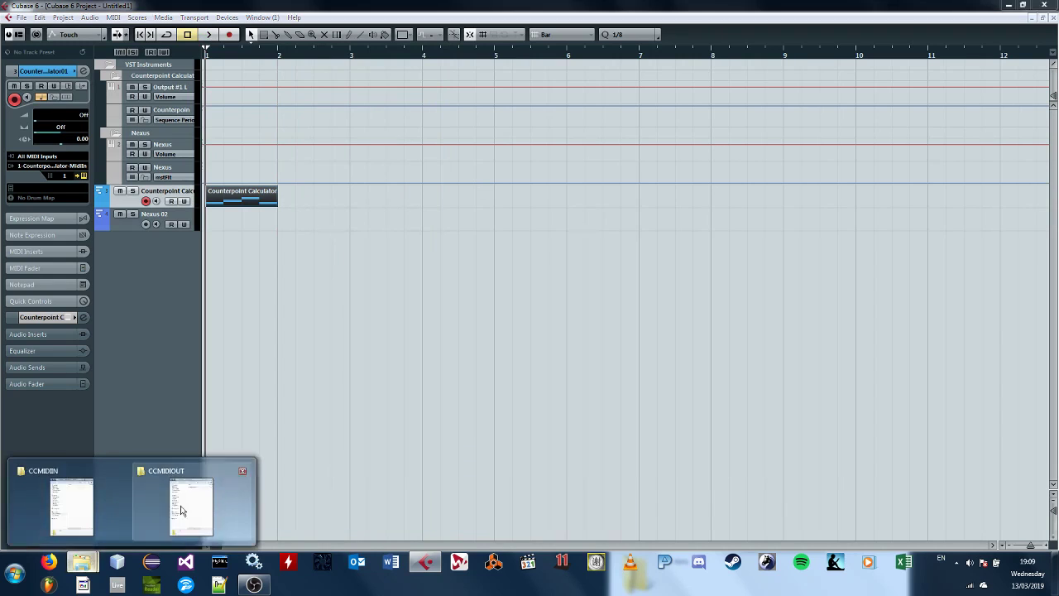
click(182, 511)
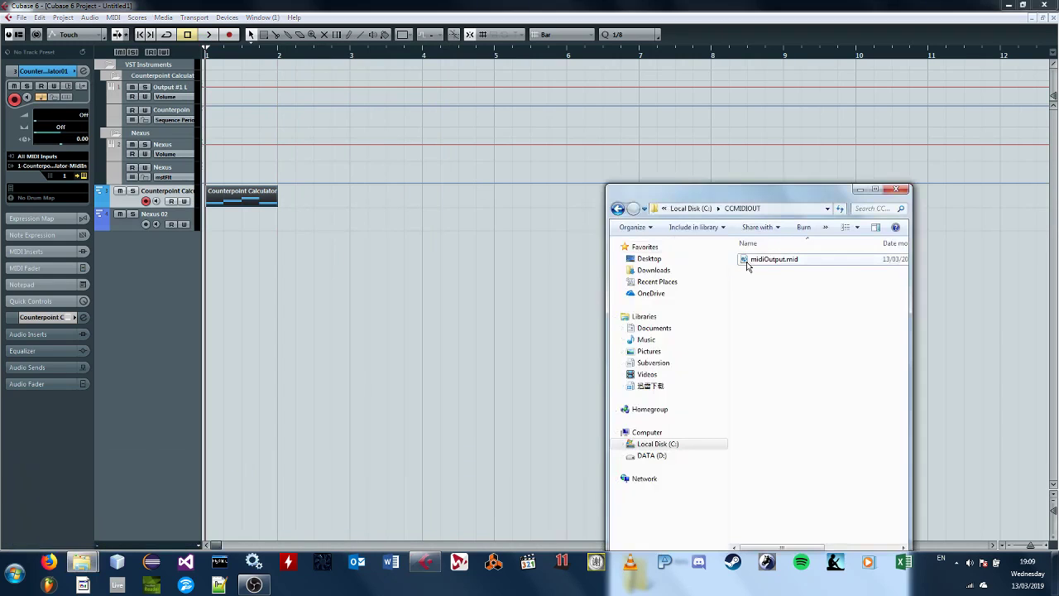
drag(753, 262, 523, 253)
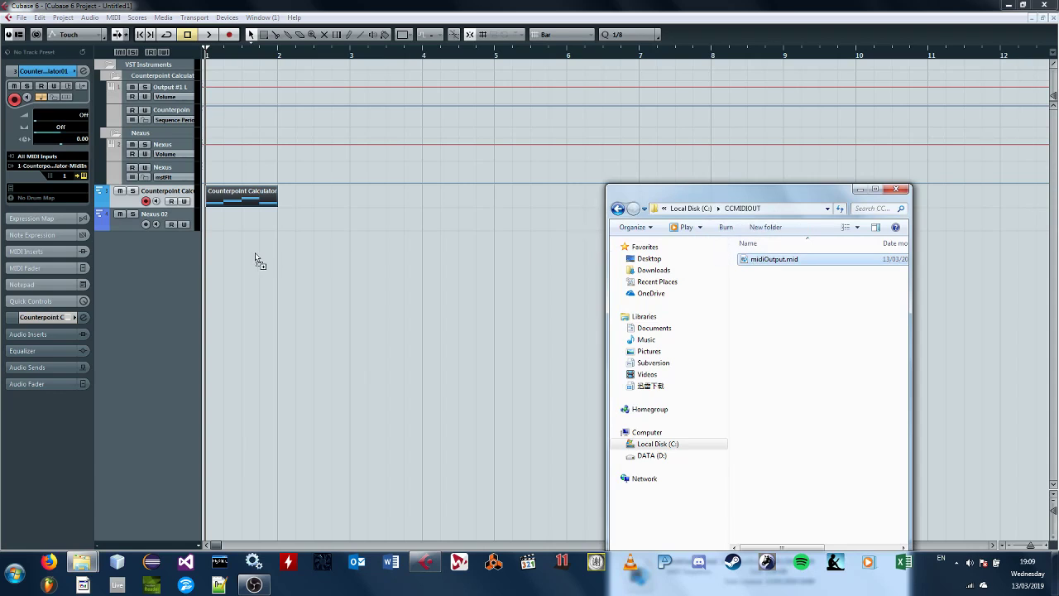
drag(255, 262, 295, 224)
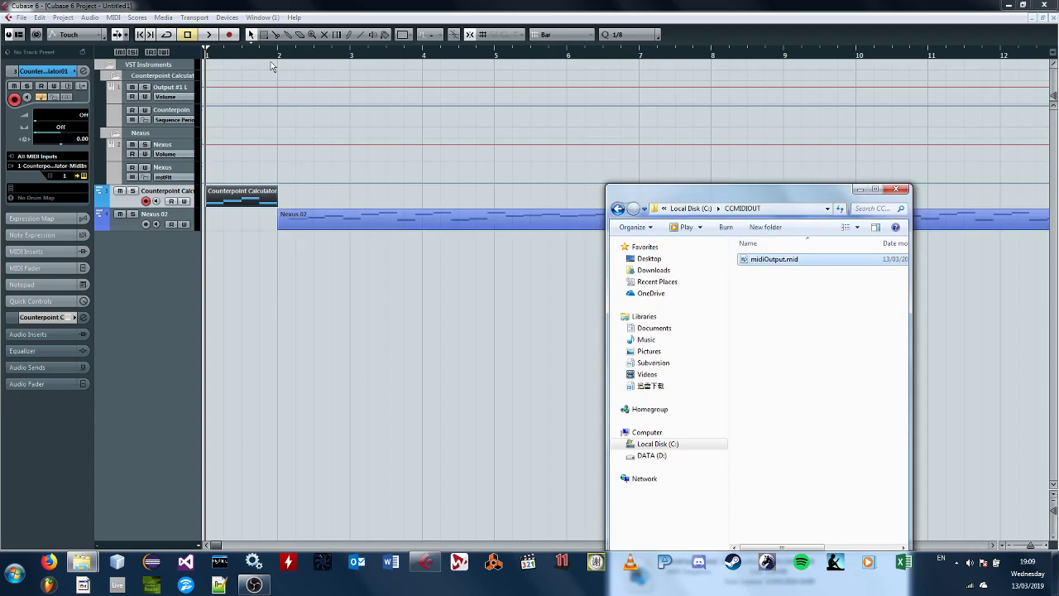
- Play the imported counterpoint from bar 2, stop it, and return the project cursor to the start
click(278, 57)
click(279, 56)
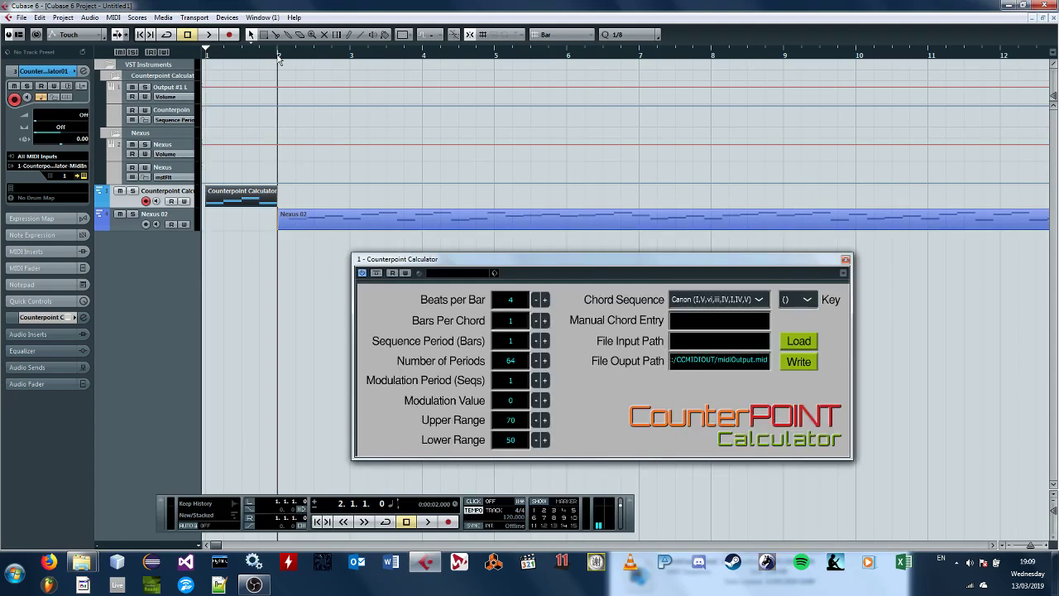
key(space)
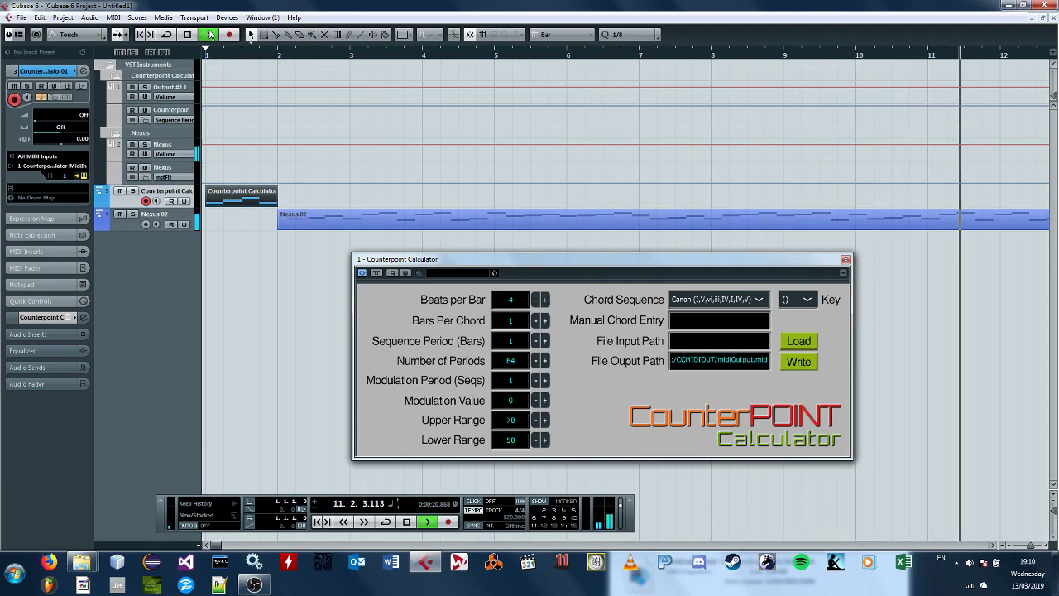
click(187, 34)
click(142, 35)
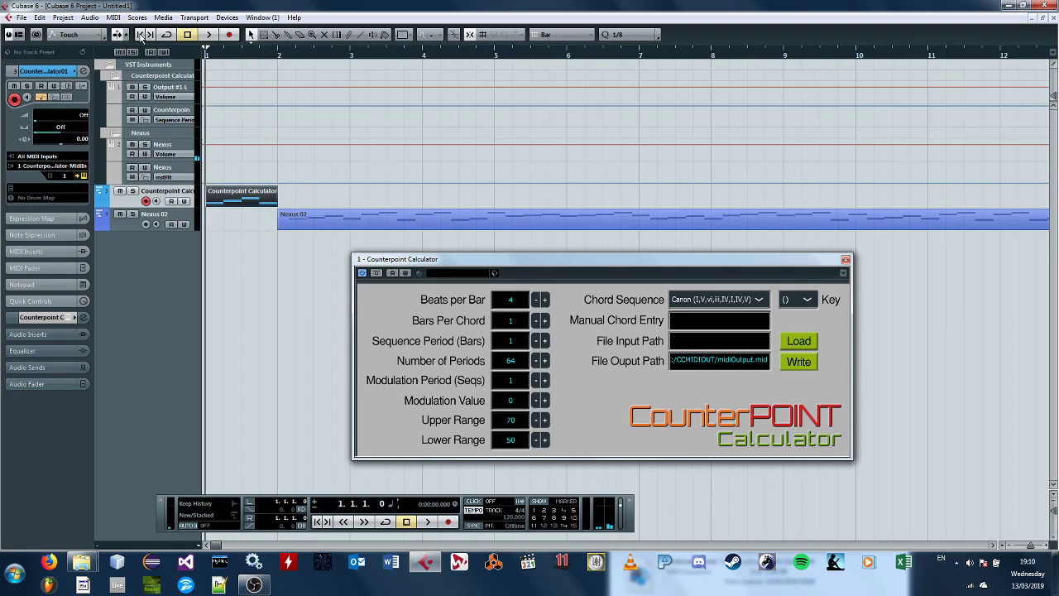
- Move the one-bar melody part onto the Nexus 02 track and play it leading into the imported counterpoint
drag(253, 201, 253, 217)
key(space)
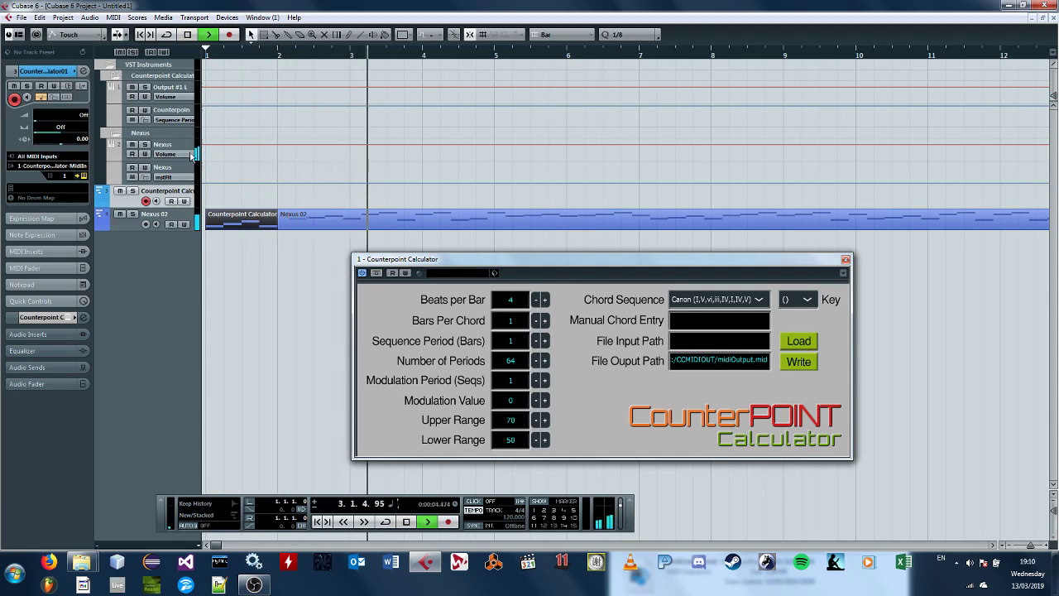
click(188, 34)
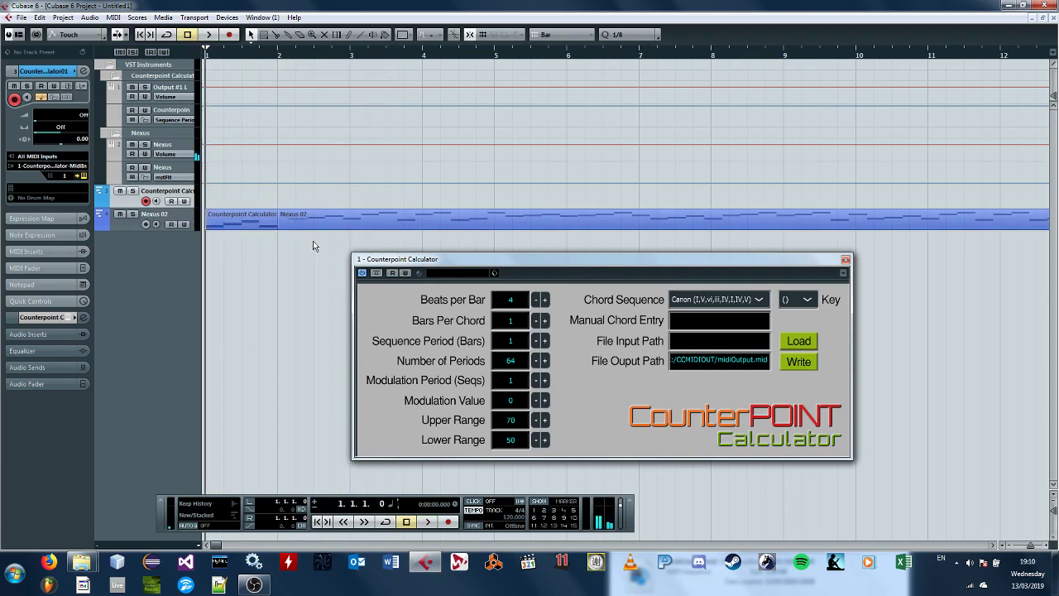
- Delete the melody part and the imported counterpoint part from the Nexus 02 track
click(235, 215)
key(Delete)
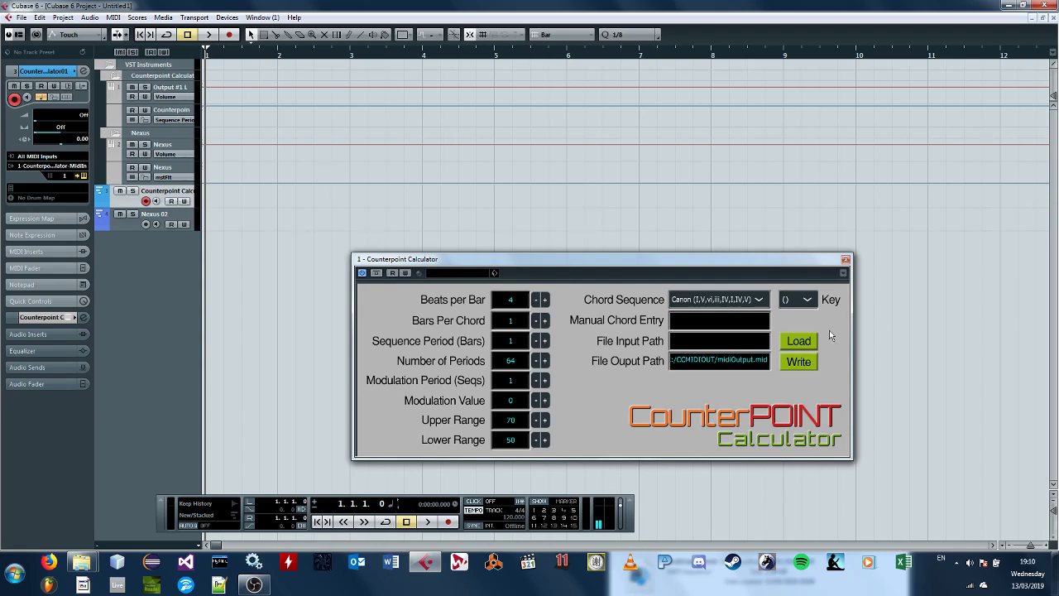
- Check the Nexus 02 track's MIDI input routing, keeping 1 - Counterpoint Calculator - Midi Out, and reselect the Counterpoint Calculator track
click(153, 217)
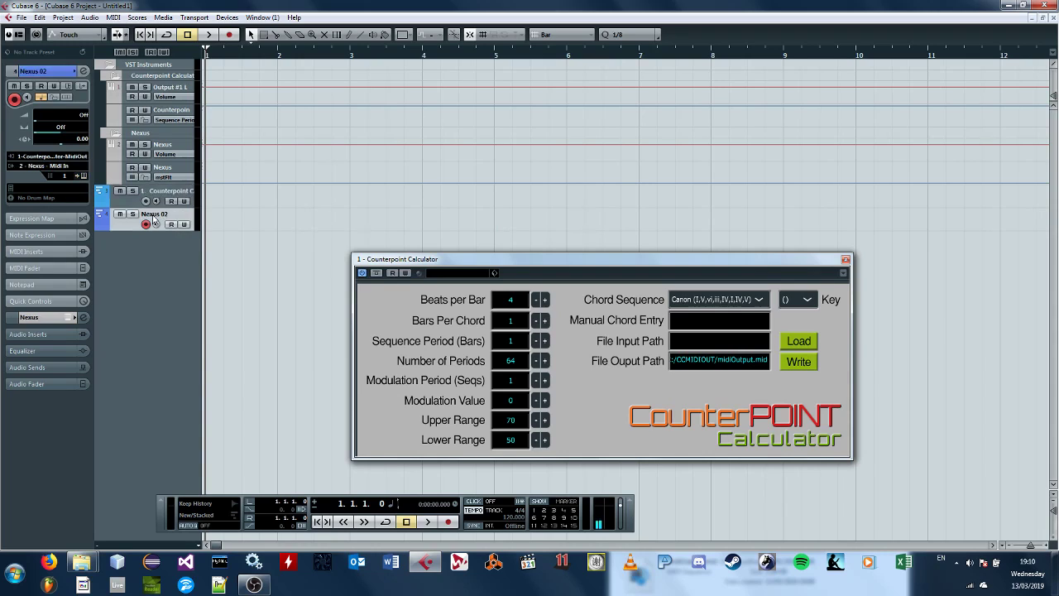
click(72, 156)
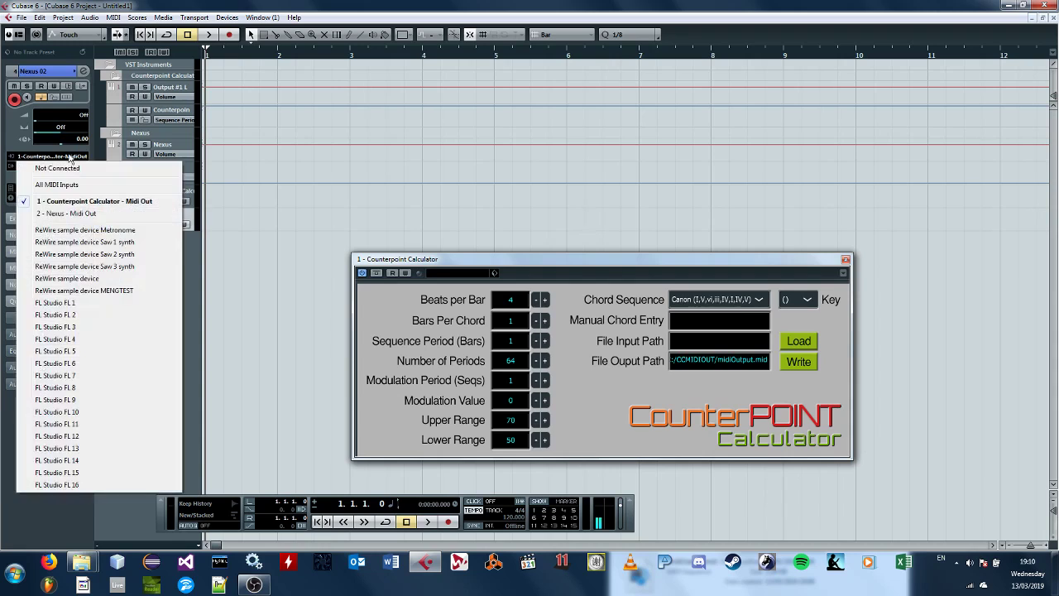
click(66, 201)
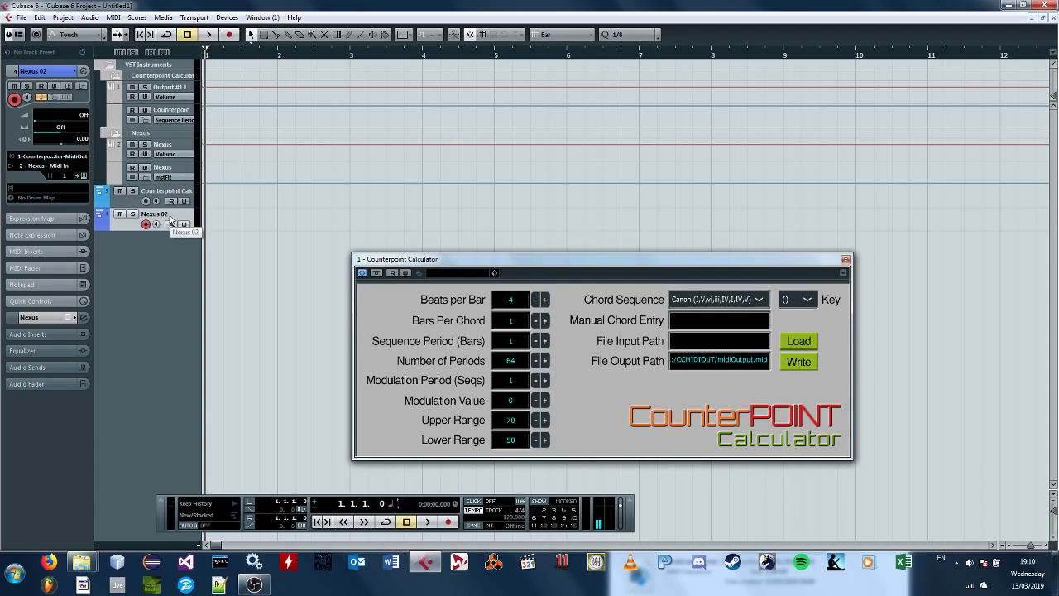
click(187, 195)
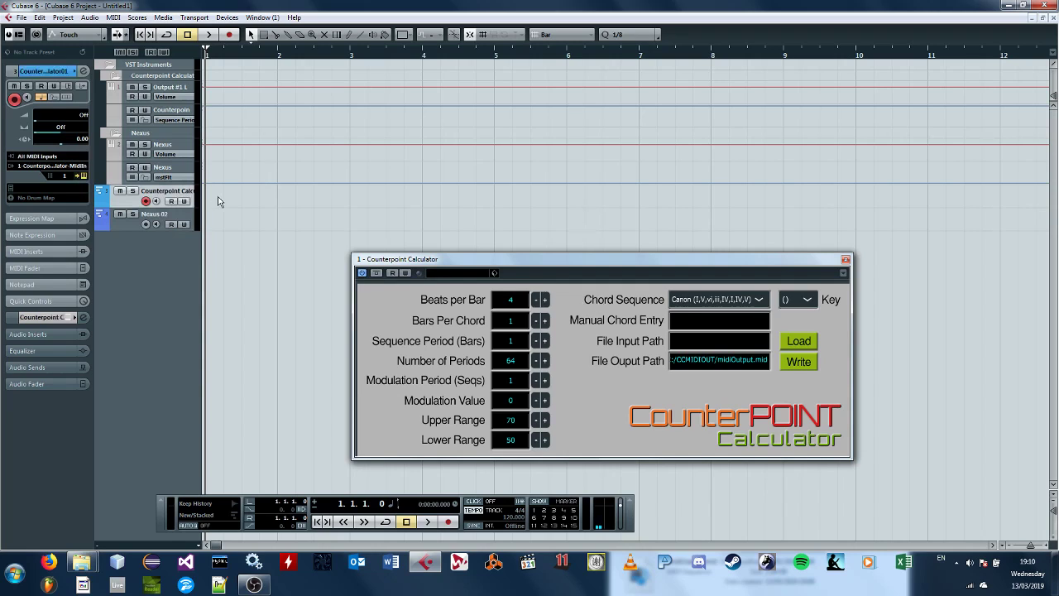
- Undo the part deletion and the melody part's move, and delete only the imported counterpoint part on the Nexus 02 track
key(ctrl+z)
key(ctrl+z)
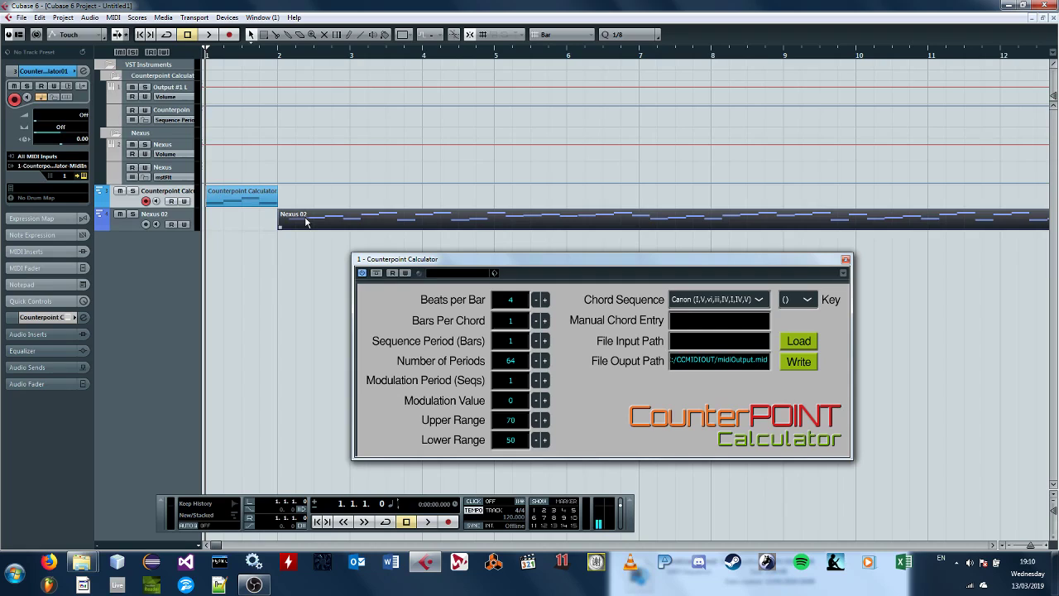
key(Delete)
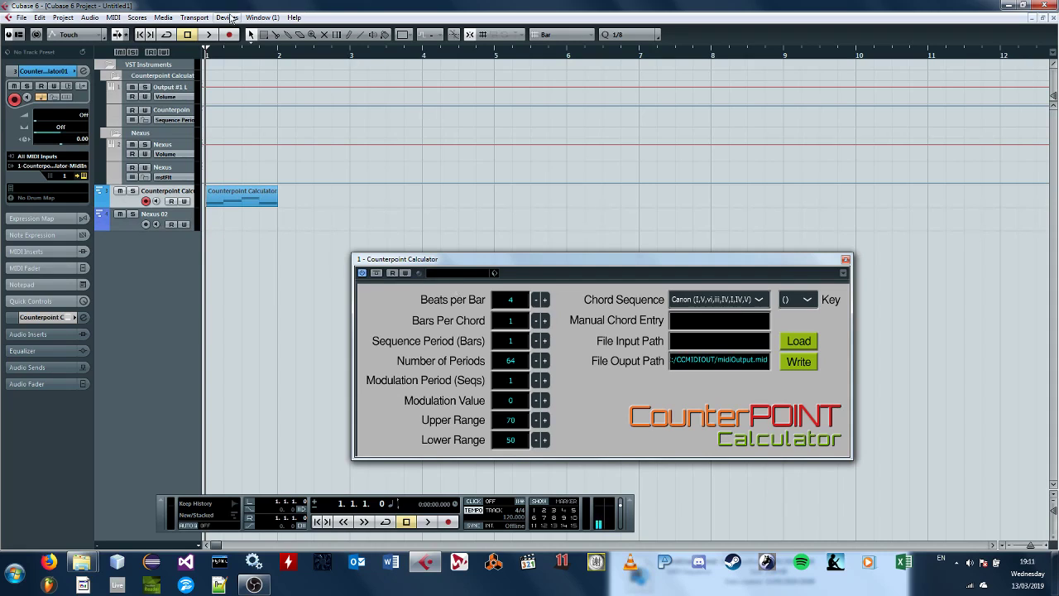
- Enable monitoring on the Nexus 02 track and play the project from bar 1 to hear the counterpoint live
click(211, 34)
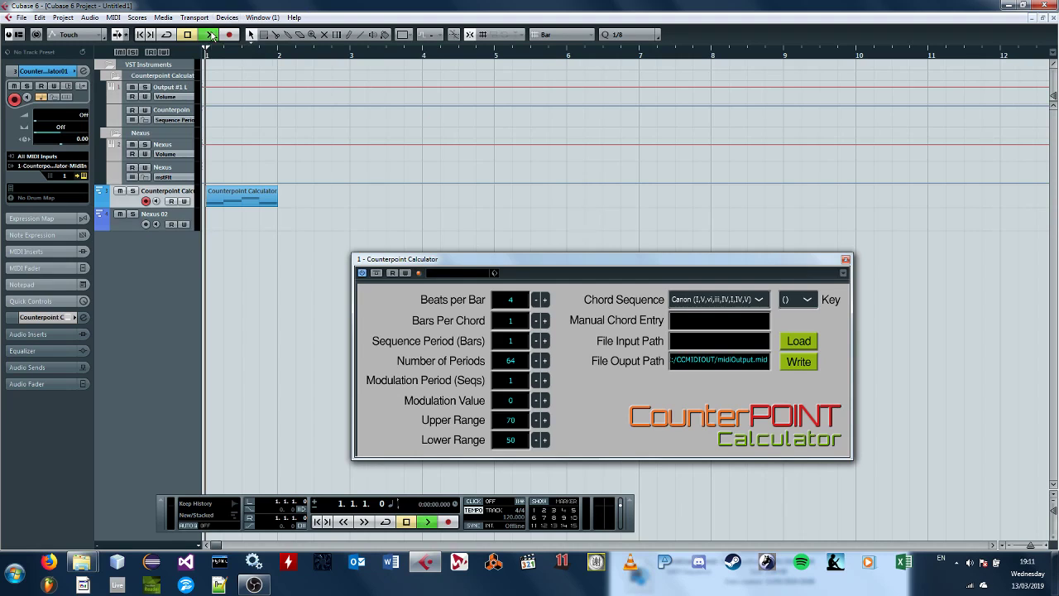
key(space)
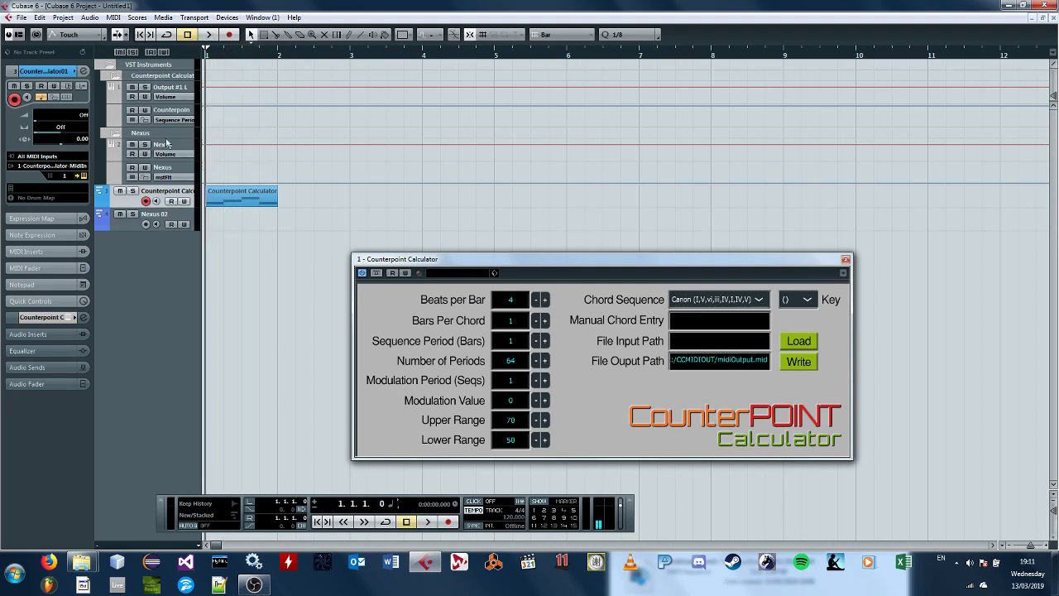
click(158, 218)
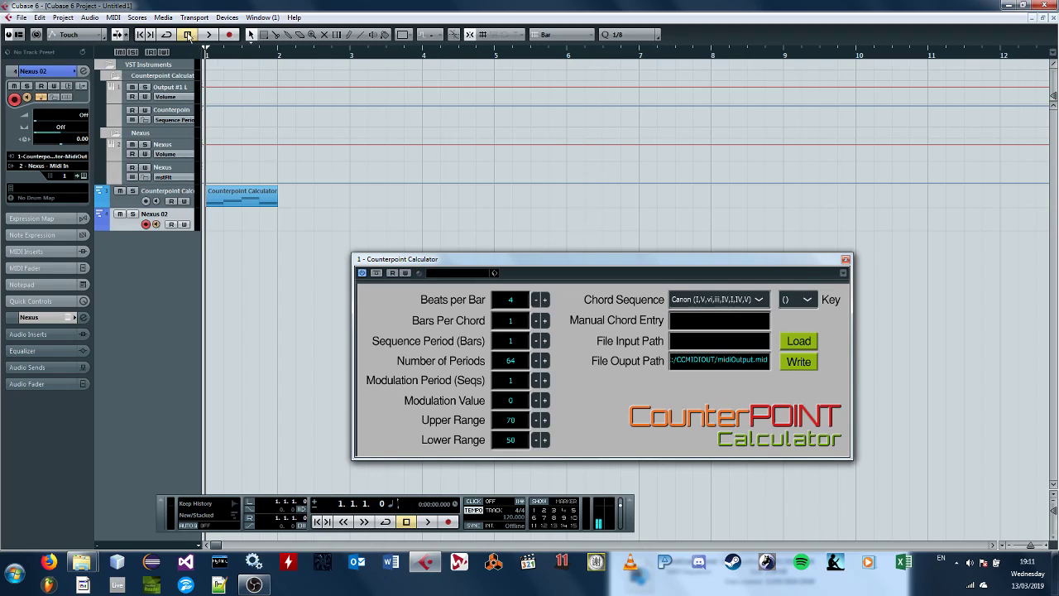
click(210, 35)
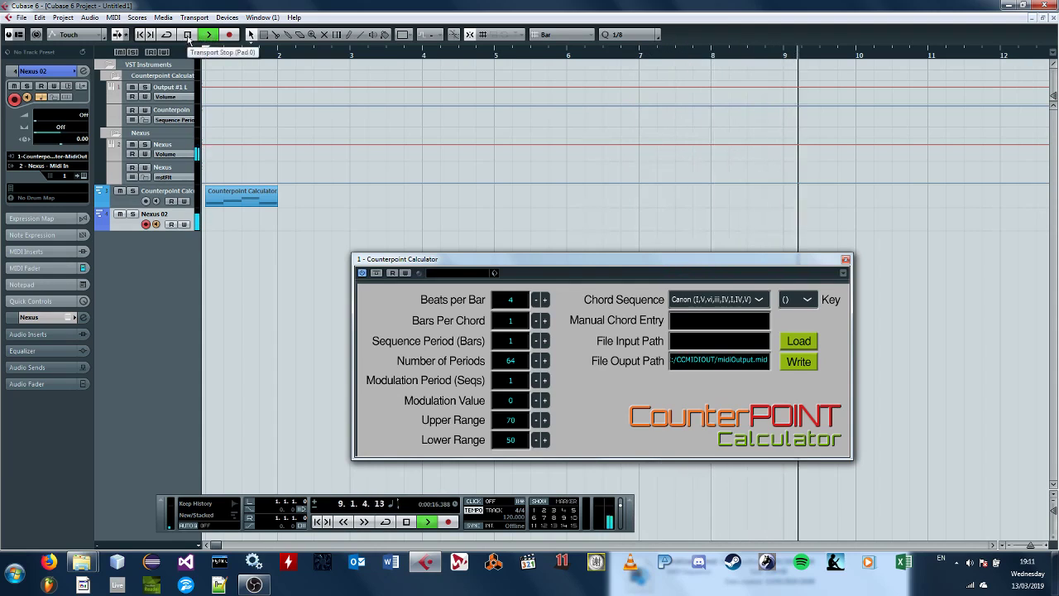
click(188, 36)
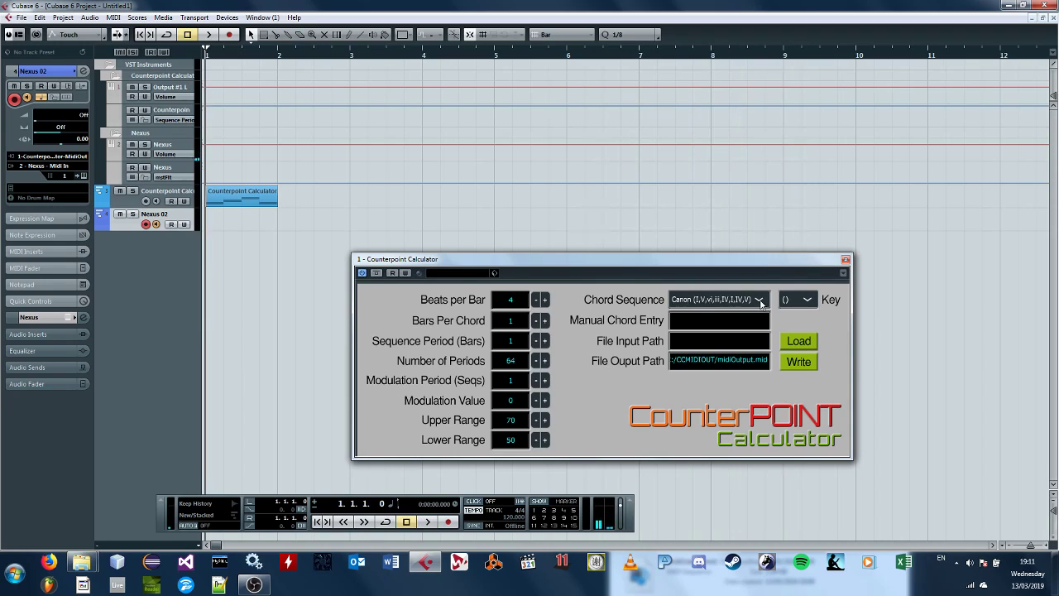
- Change the chord sequence to Drives (I, IV vi, V) and play the project to hear the new counterpoint
click(760, 302)
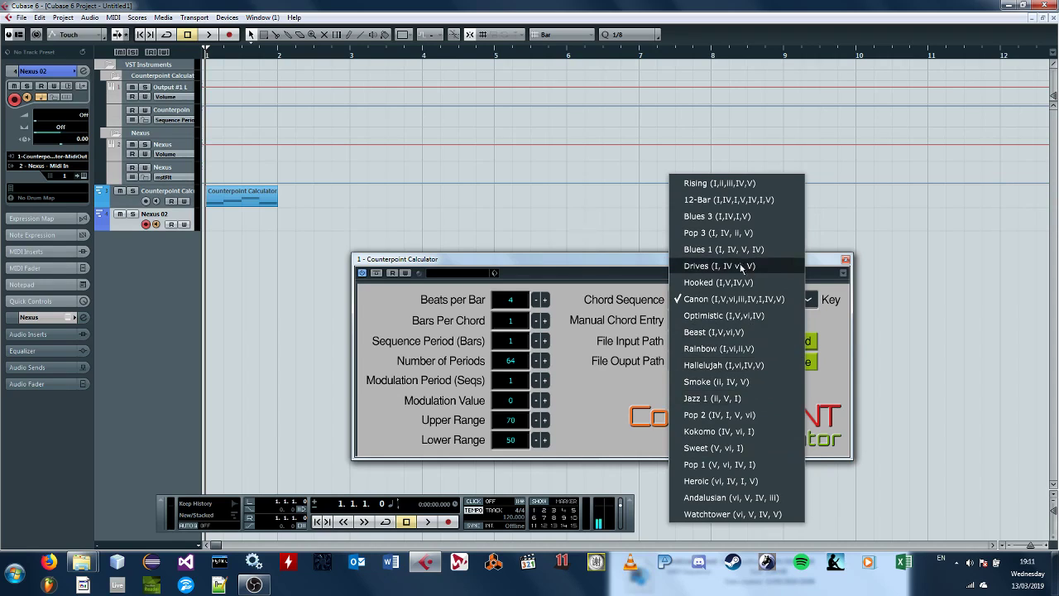
click(742, 266)
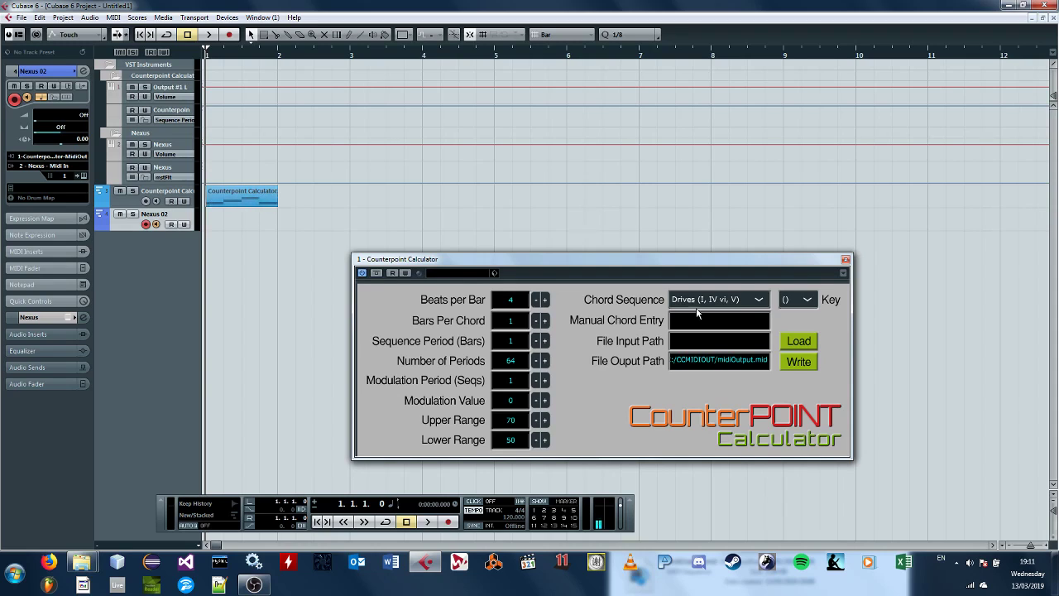
click(210, 35)
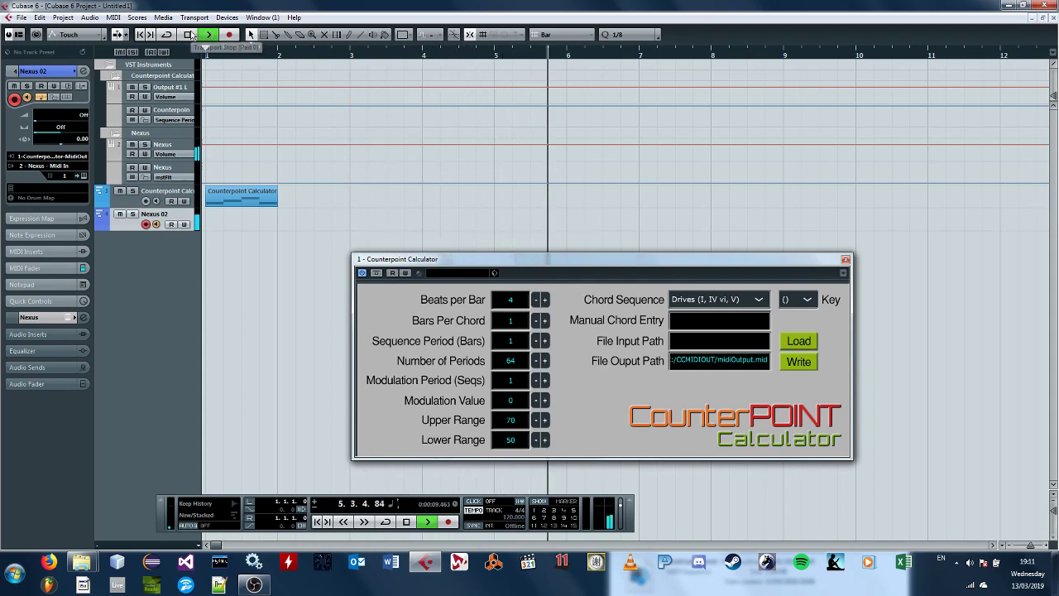
click(189, 34)
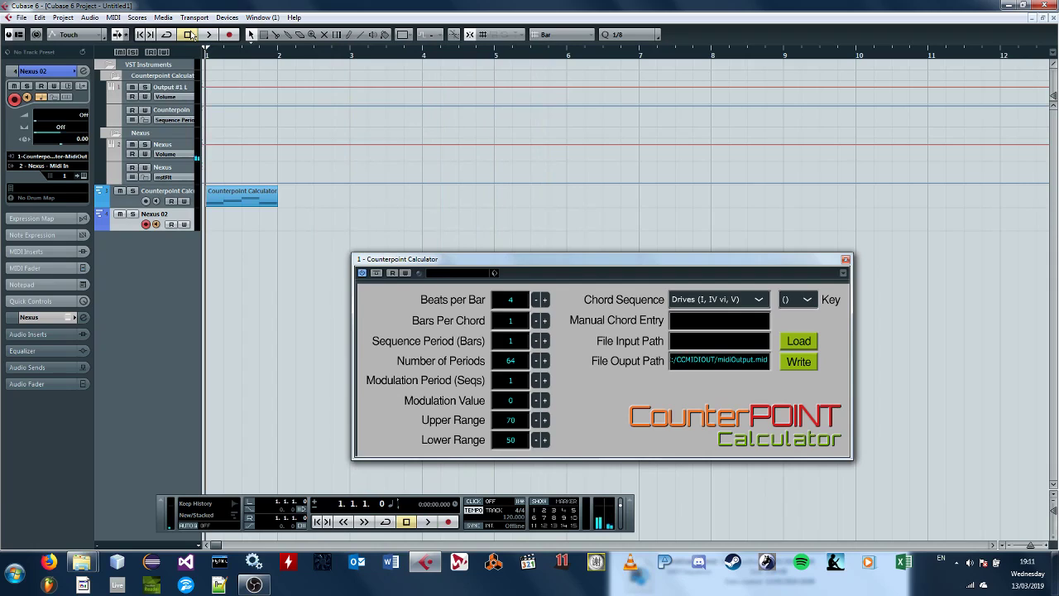